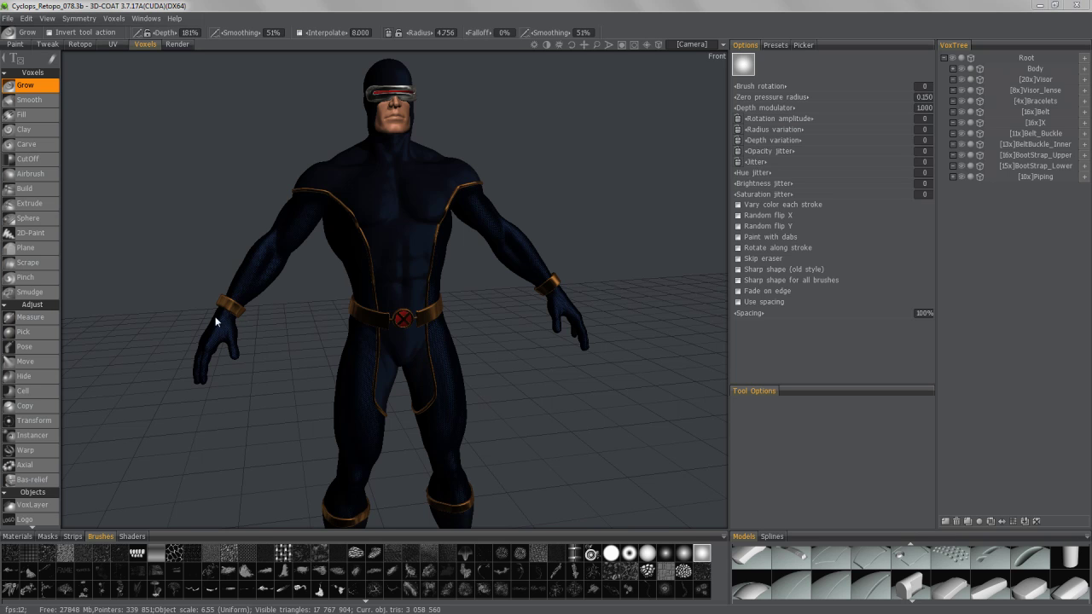
In the Retopo room, preview the Cyclops_Secondary_Elements UV set, then make Piping the current UV set.
{"action": "left_click", "coordinate": [81, 46]}
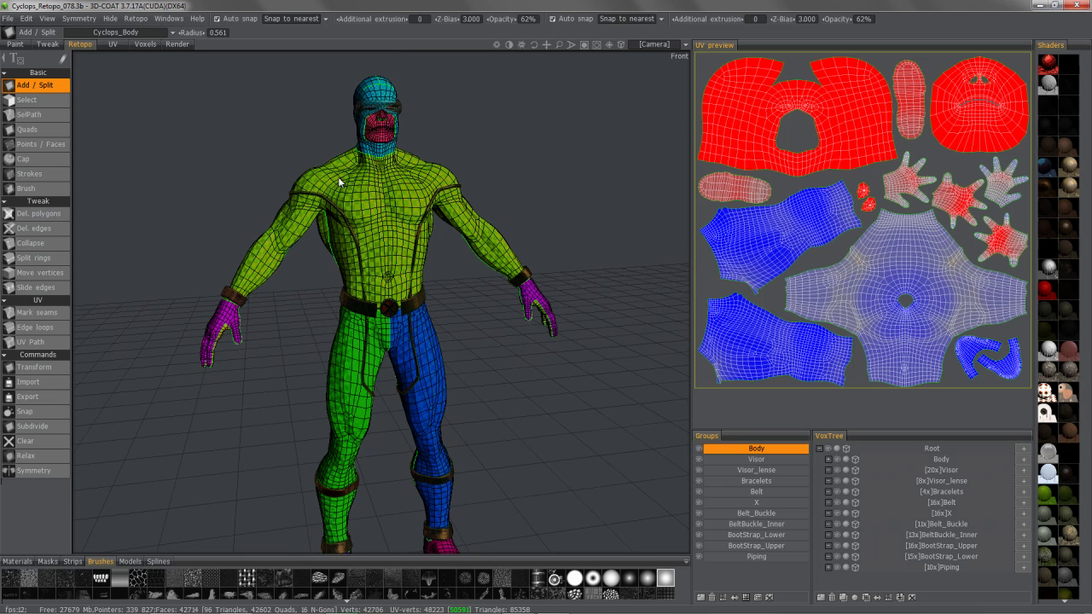
{"action": "left_click", "coordinate": [120, 33]}
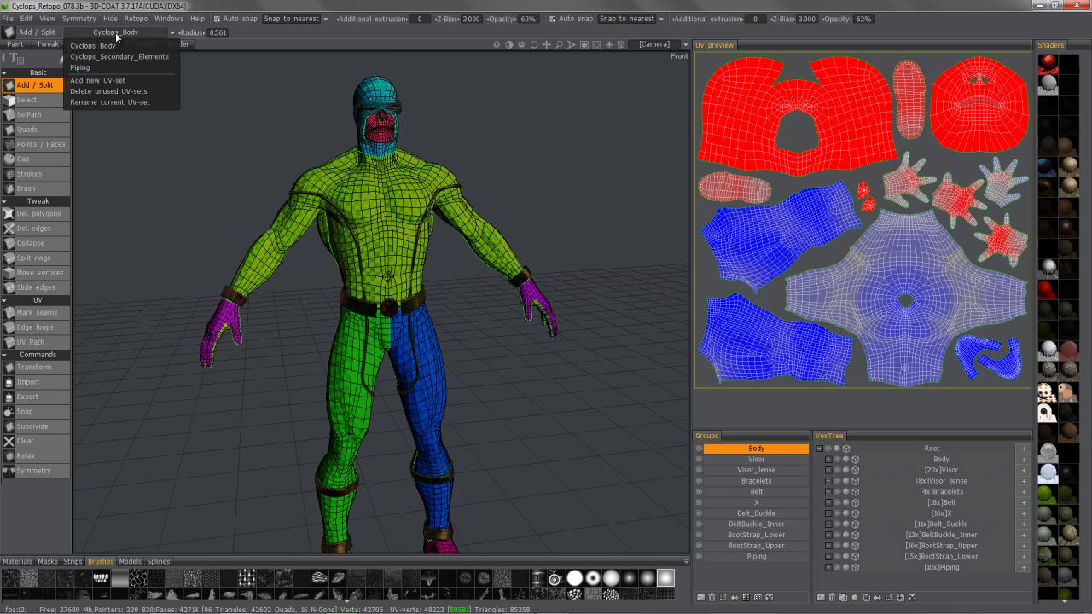
{"action": "left_click", "coordinate": [120, 53]}
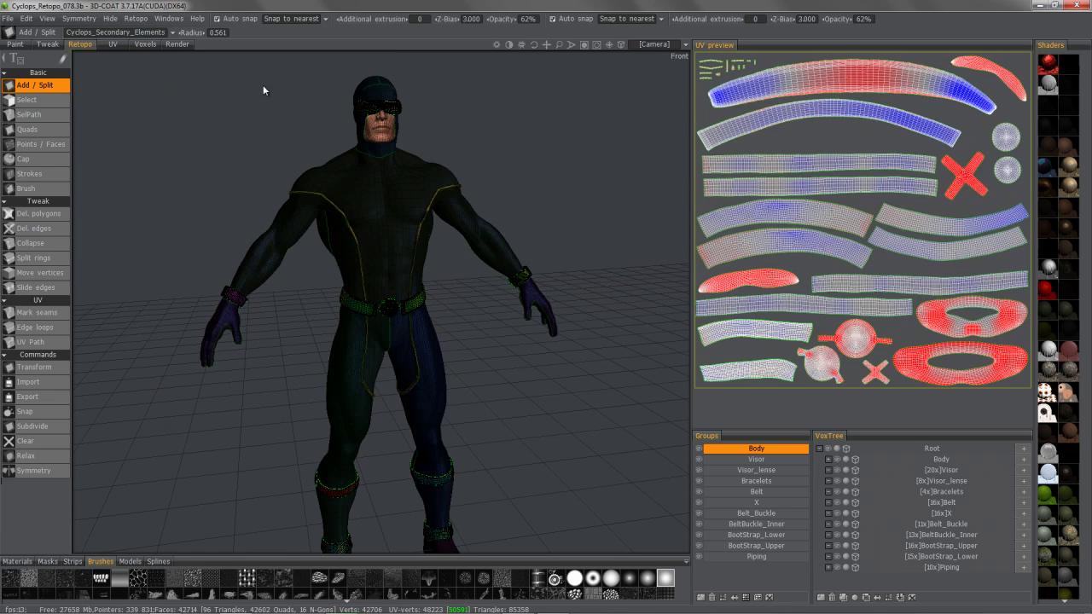
{"action": "left_click", "coordinate": [100, 32]}
{"action": "left_click", "coordinate": [81, 66]}
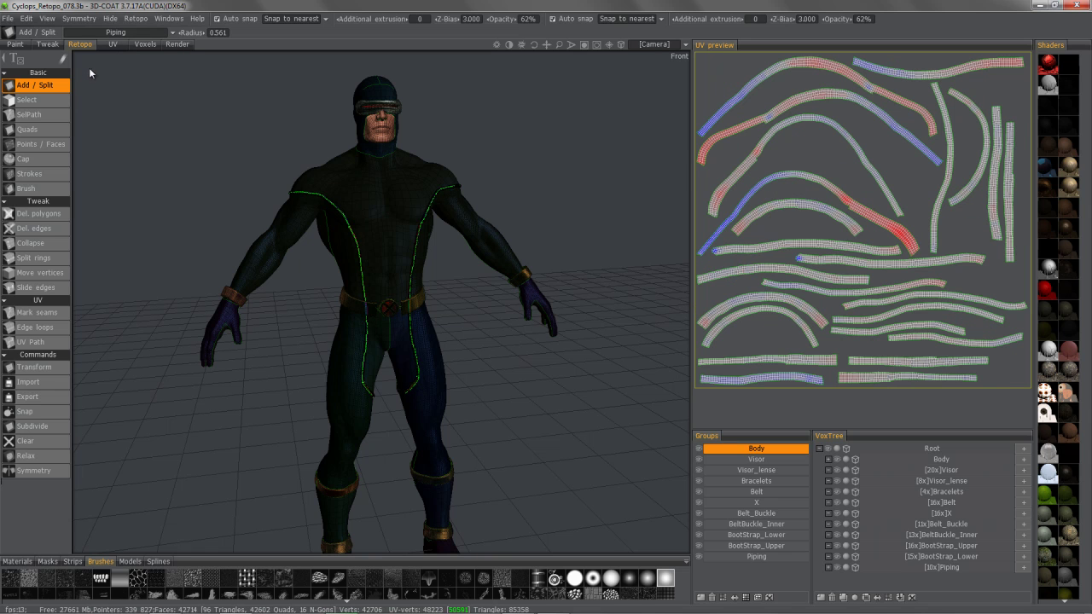
{"action": "left_click", "coordinate": [126, 34]}
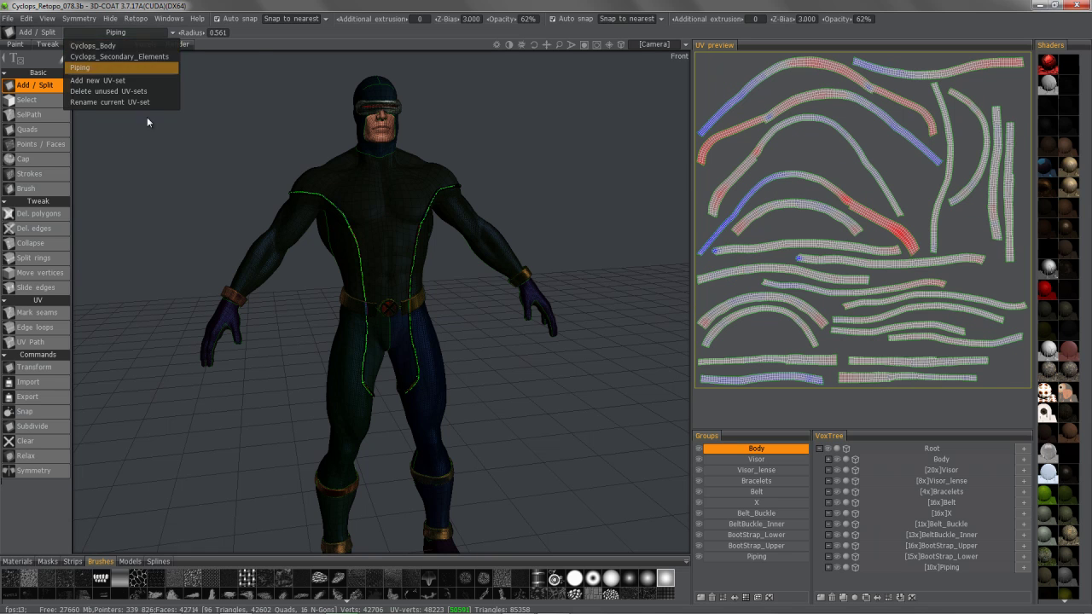
{"action": "left_click", "coordinate": [111, 67]}
{"action": "left_click", "coordinate": [138, 19]}
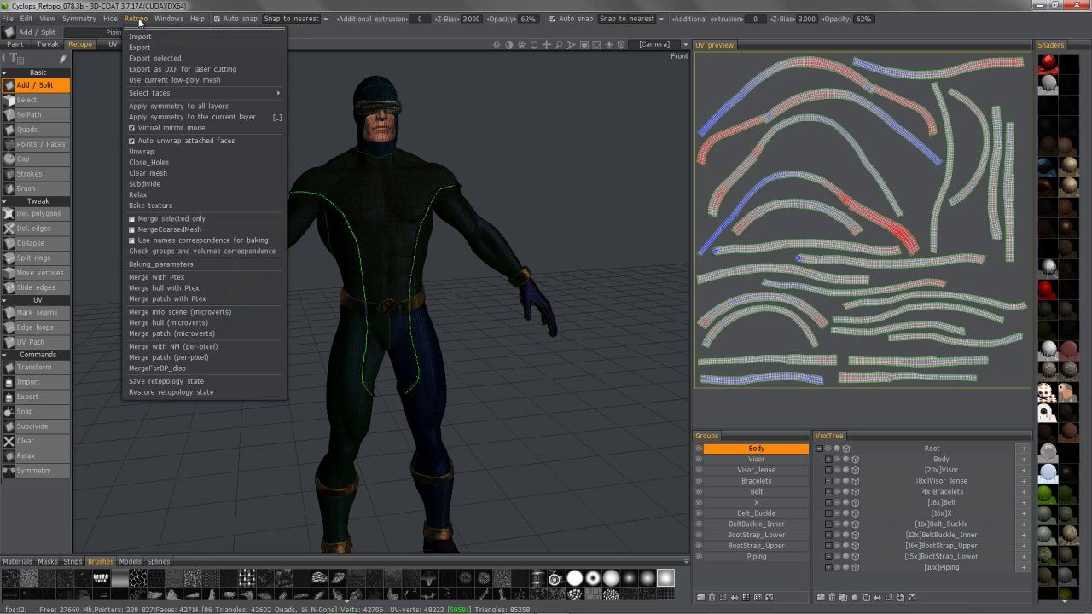
Run Merge with NM (per-pixel), accepting the occlusion and import dialogs, and go to the Paint room.
{"action": "left_click", "coordinate": [168, 348]}
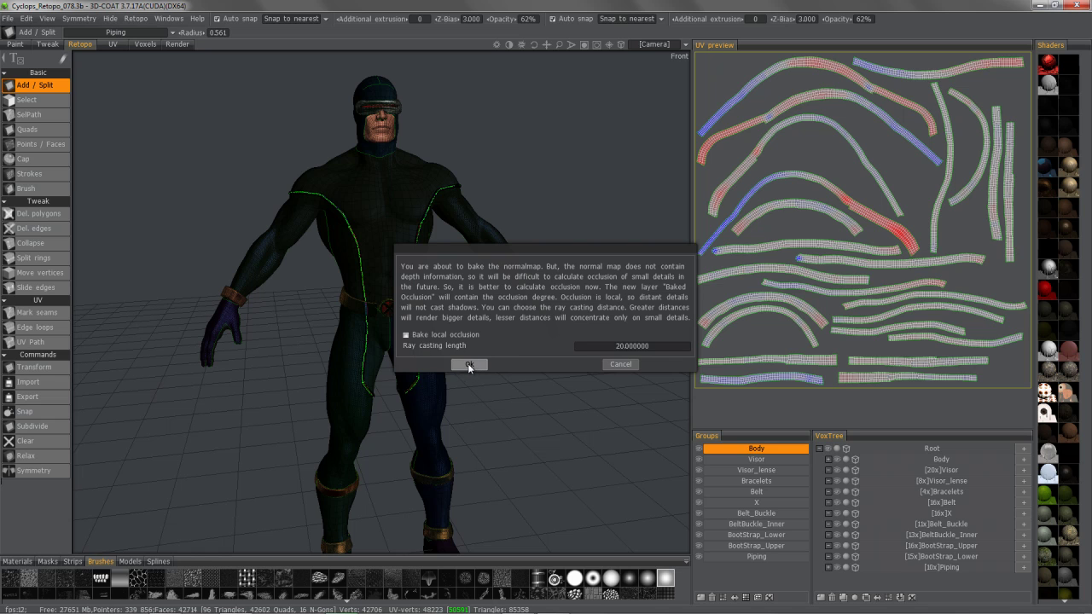
{"action": "left_click", "coordinate": [469, 365]}
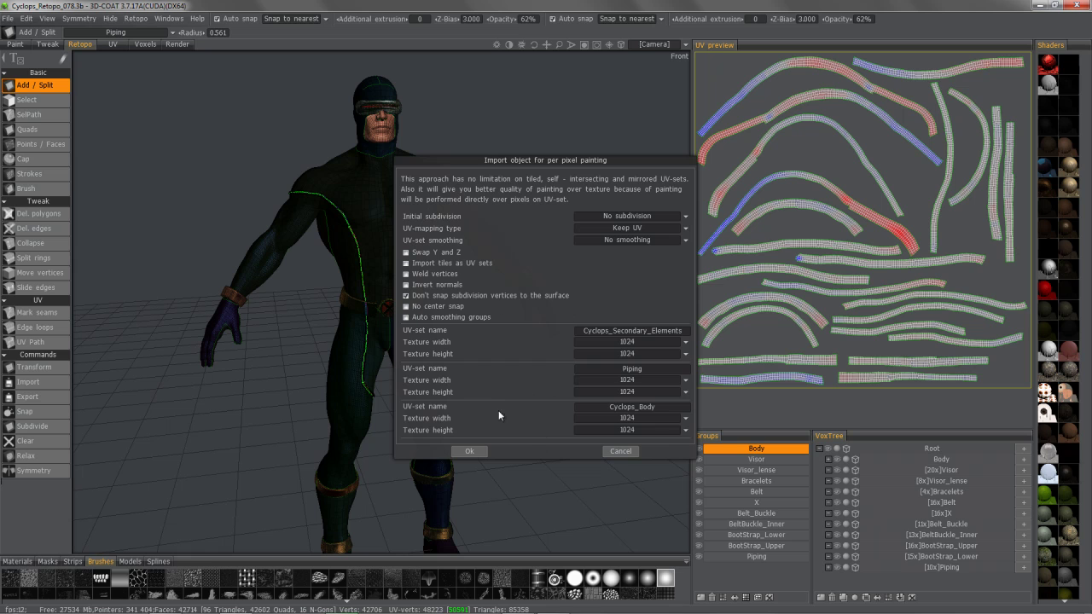
{"action": "left_click", "coordinate": [469, 450]}
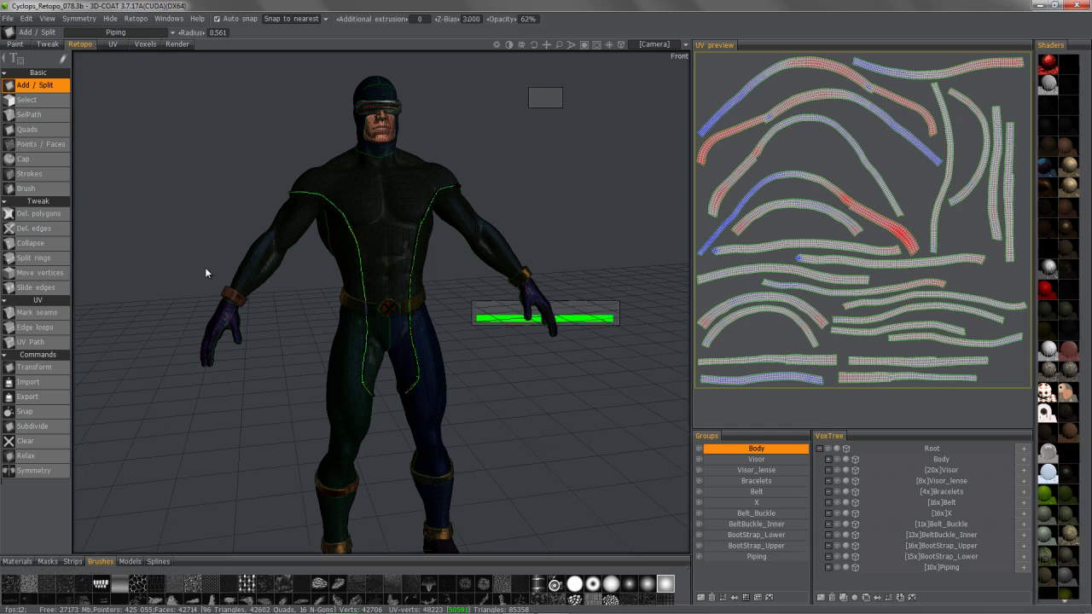
{"action": "left_click", "coordinate": [16, 44]}
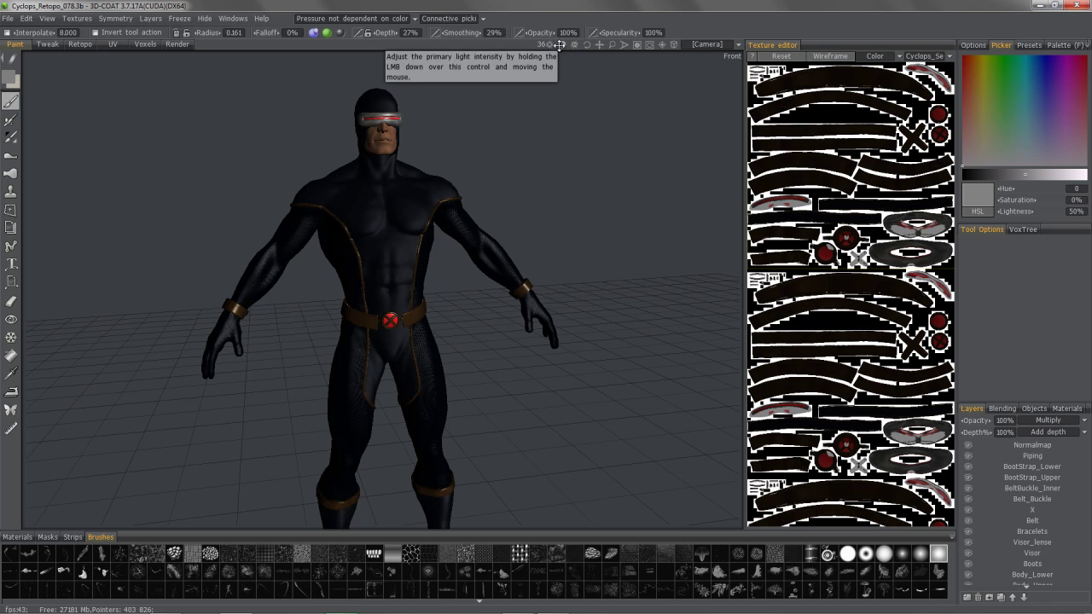
Orbit and zoom around the baked Cyclops to inspect its sides, back and shoulders.
{"action": "left_click_drag", "start_coordinate": [322, 202], "coordinate": [243, 196]}
{"action": "scroll", "coordinate": [243, 197], "scroll_direction": "up", "scroll_amount": 5}
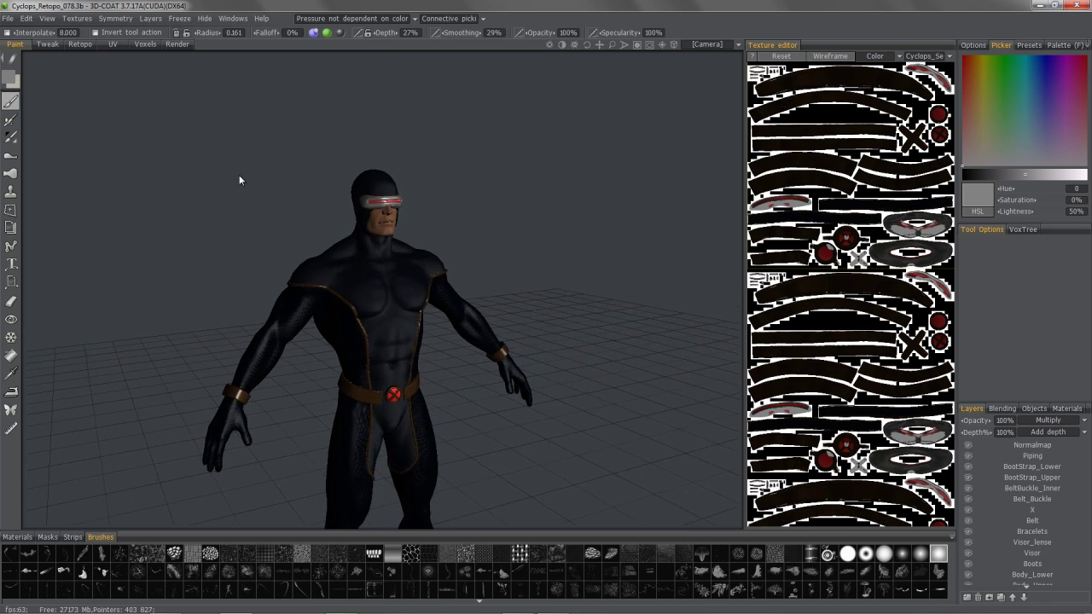
{"action": "left_click_drag", "start_coordinate": [277, 291], "coordinate": [288, 200]}
{"action": "left_click_drag", "start_coordinate": [358, 264], "coordinate": [499, 372]}
{"action": "scroll", "coordinate": [499, 372], "scroll_direction": "up", "scroll_amount": 6}
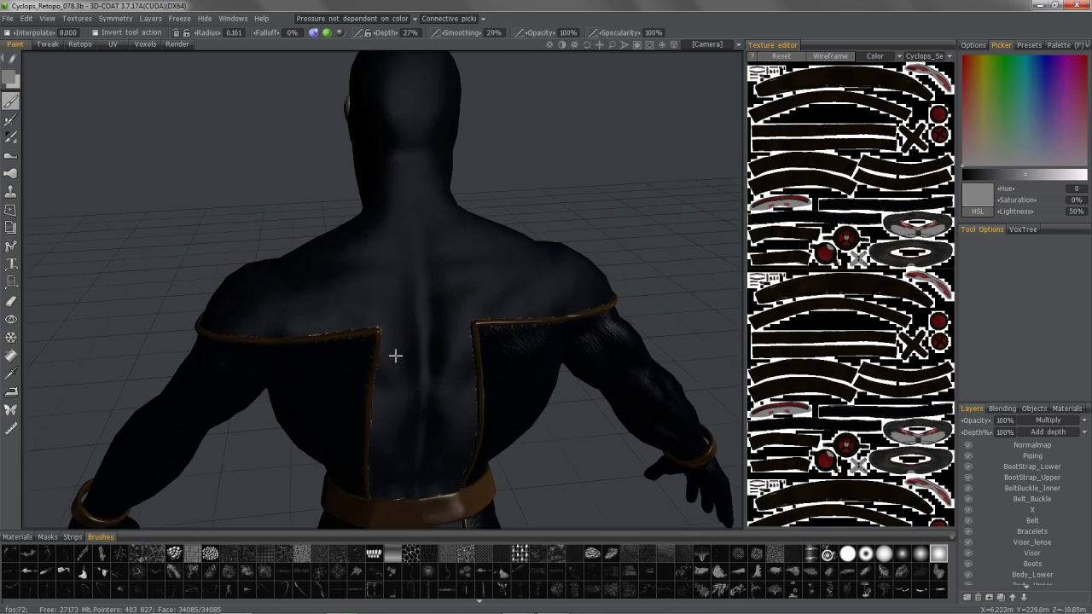
{"action": "mouse_move", "coordinate": [345, 348]}
{"action": "left_mouse_down"}
{"action": "mouse_move", "coordinate": [254, 334]}
{"action": "mouse_move", "coordinate": [349, 334]}
{"action": "left_mouse_up"}
{"action": "left_click_drag", "start_coordinate": [355, 373], "coordinate": [458, 273]}
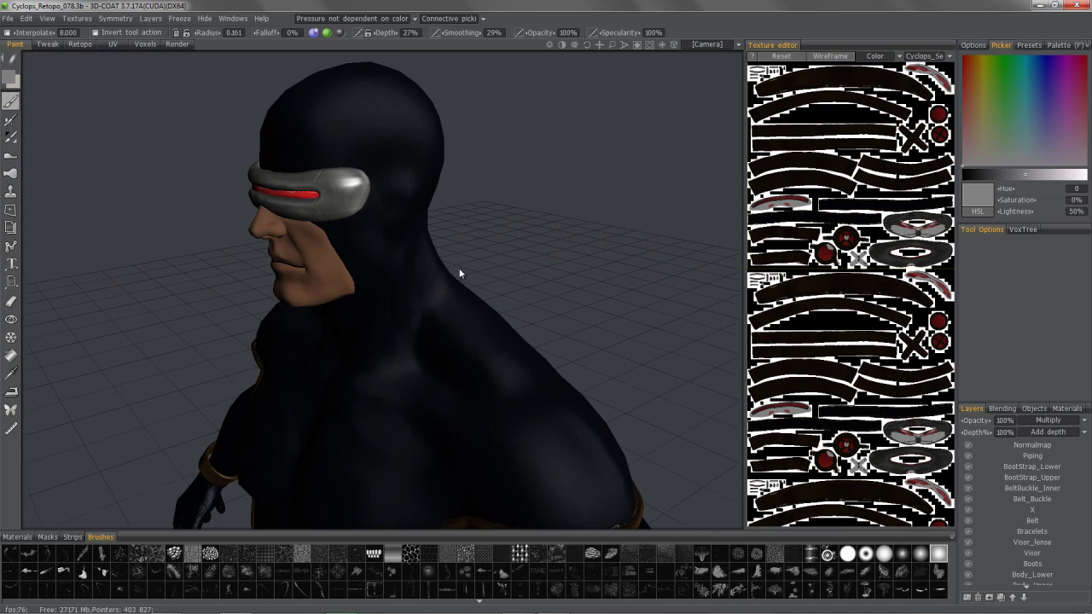
Hide the Piping, belt buckle, belt strap, visor frame and visor lens materials.
{"action": "left_click", "coordinate": [1065, 410]}
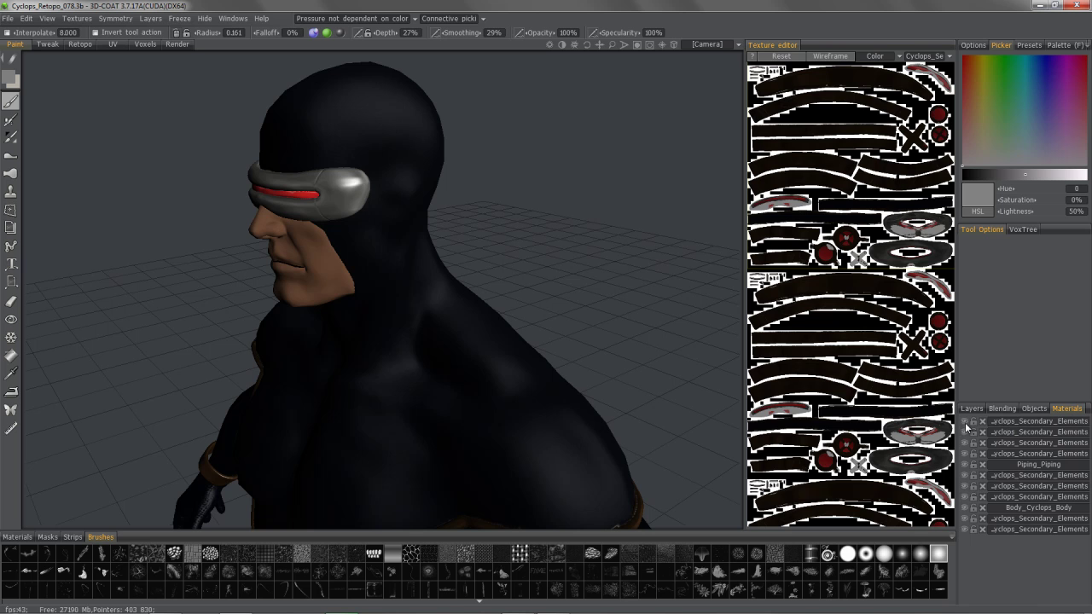
{"action": "left_click_drag", "start_coordinate": [477, 358], "coordinate": [296, 390]}
{"action": "right_click_drag", "start_coordinate": [296, 390], "coordinate": [270, 444]}
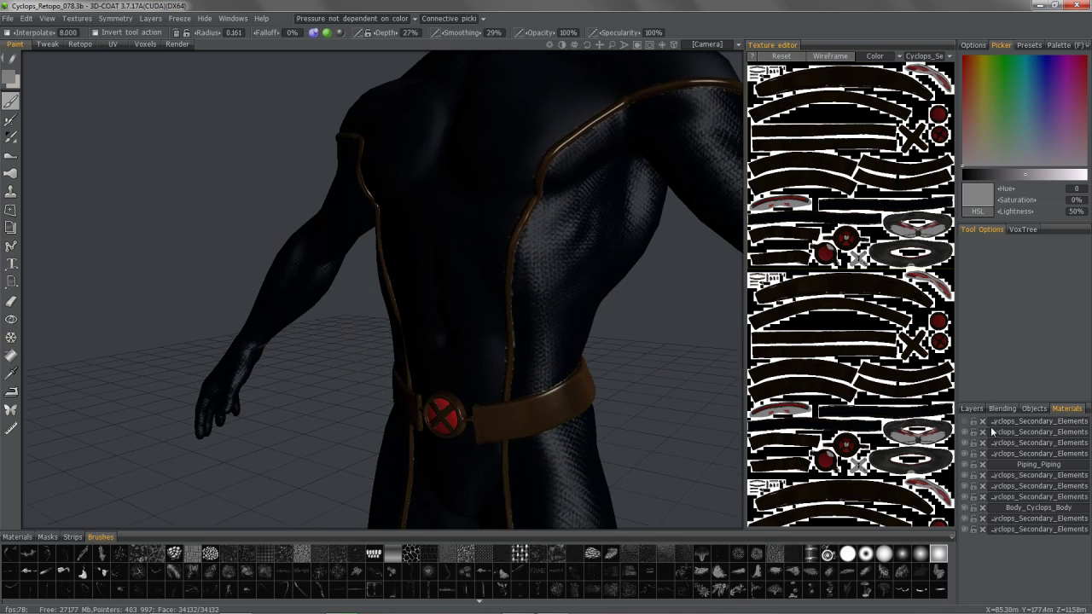
{"action": "key", "text": "Home"}
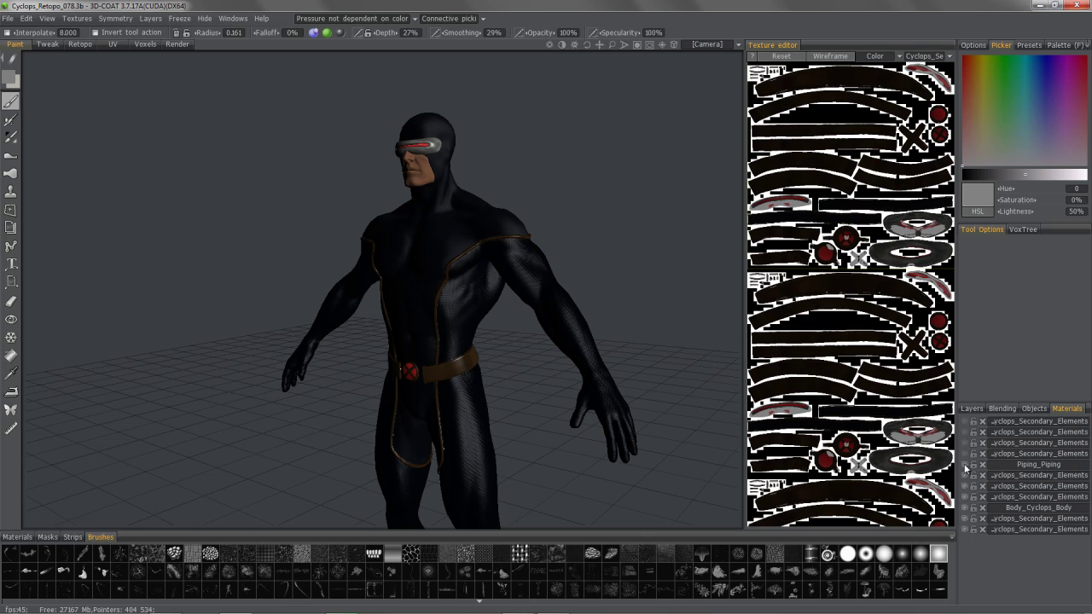
{"action": "left_click", "coordinate": [965, 465]}
{"action": "left_click", "coordinate": [965, 497]}
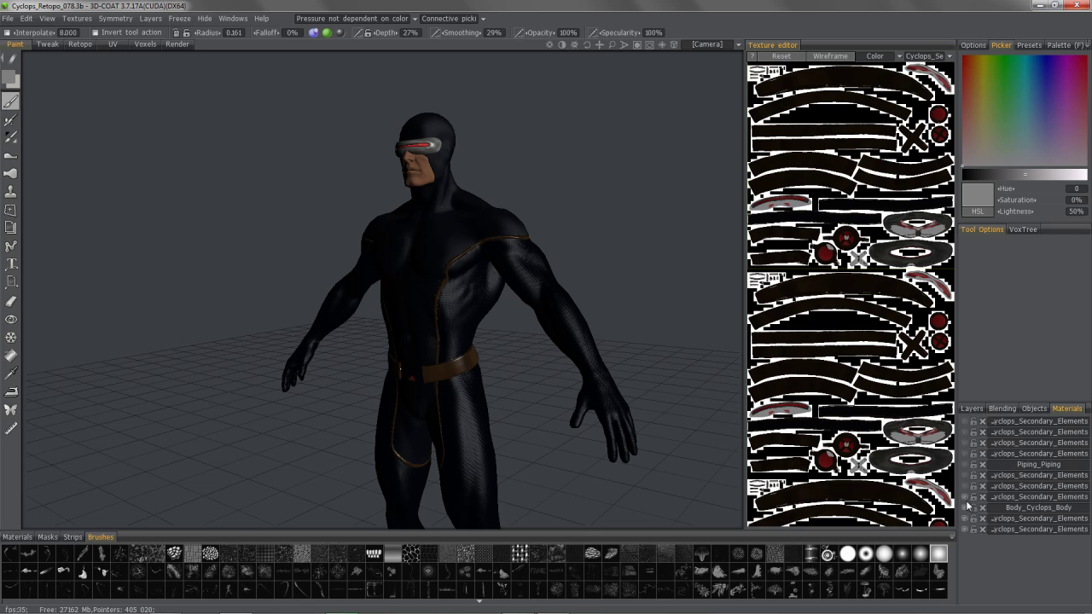
{"action": "left_click", "coordinate": [965, 507]}
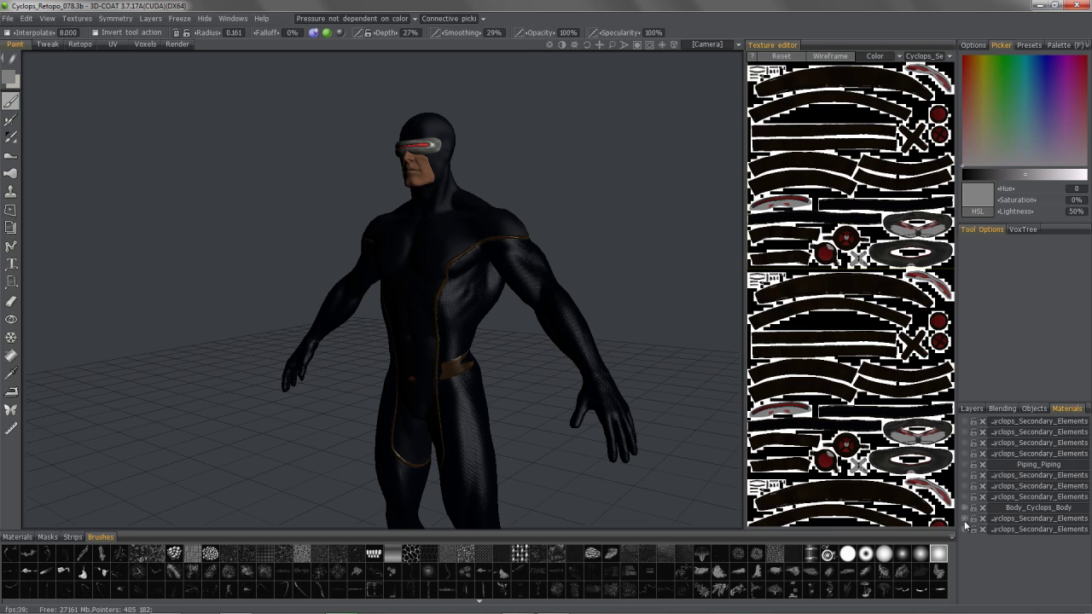
{"action": "left_click", "coordinate": [965, 519]}
{"action": "left_click", "coordinate": [963, 529]}
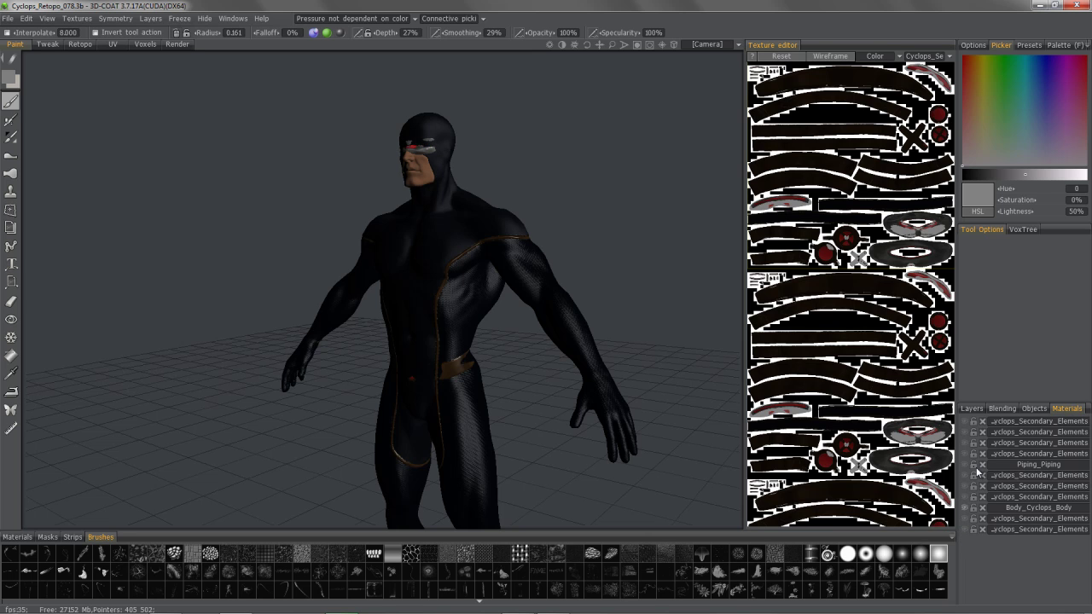
{"action": "left_click_drag", "start_coordinate": [597, 299], "coordinate": [379, 504]}
Turn the character to face right, then return to the Retopo room.
{"action": "mouse_move", "coordinate": [404, 611]}
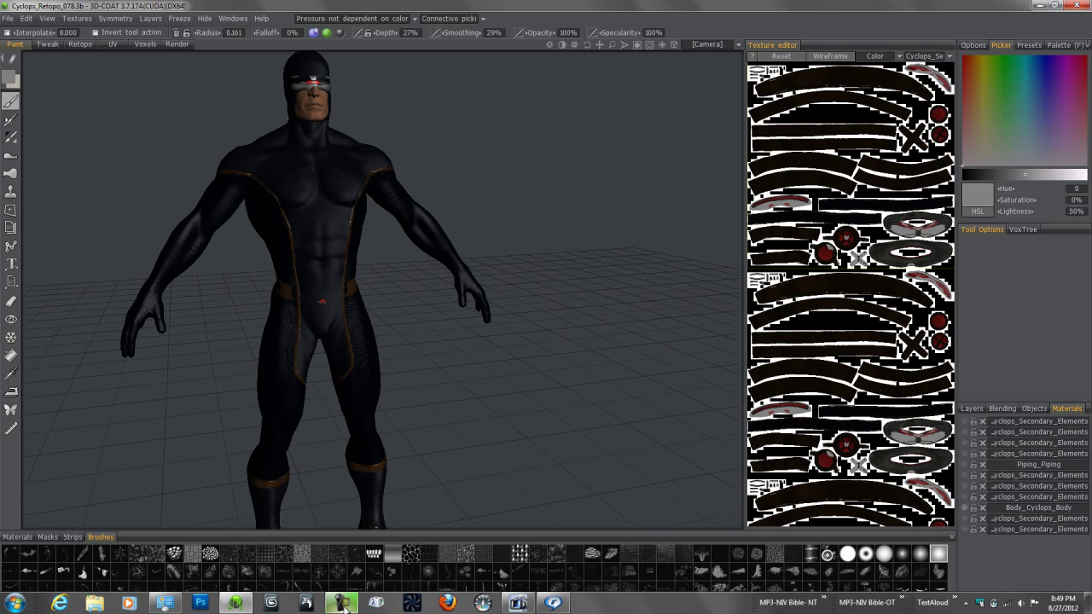
{"action": "mouse_move", "coordinate": [343, 606]}
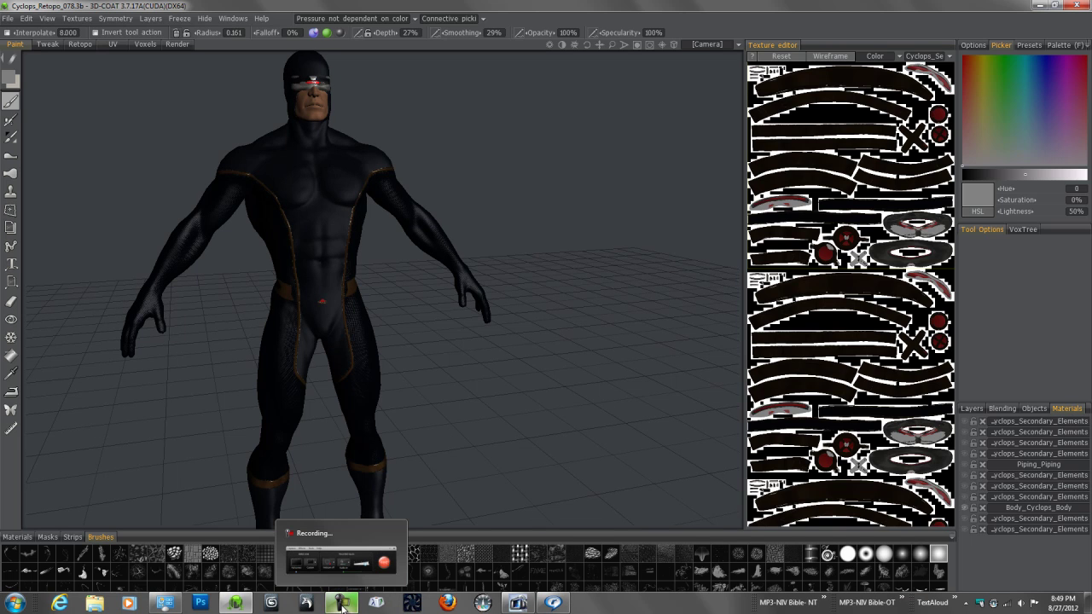
{"action": "right_click_drag", "start_coordinate": [312, 239], "coordinate": [178, 102]}
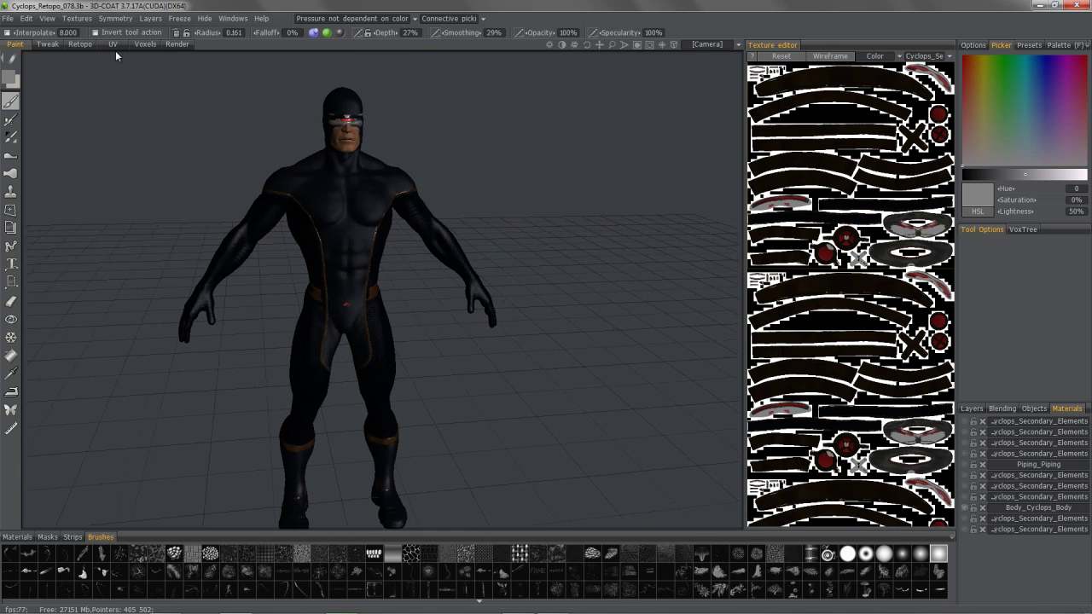
{"action": "left_click", "coordinate": [81, 44]}
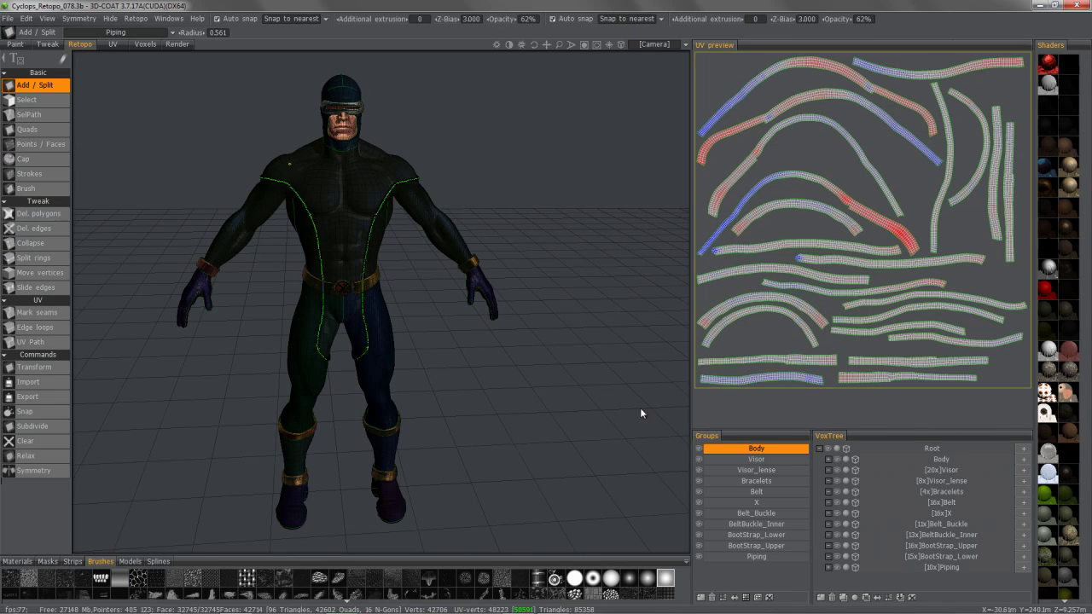
{"action": "left_click", "coordinate": [737, 451]}
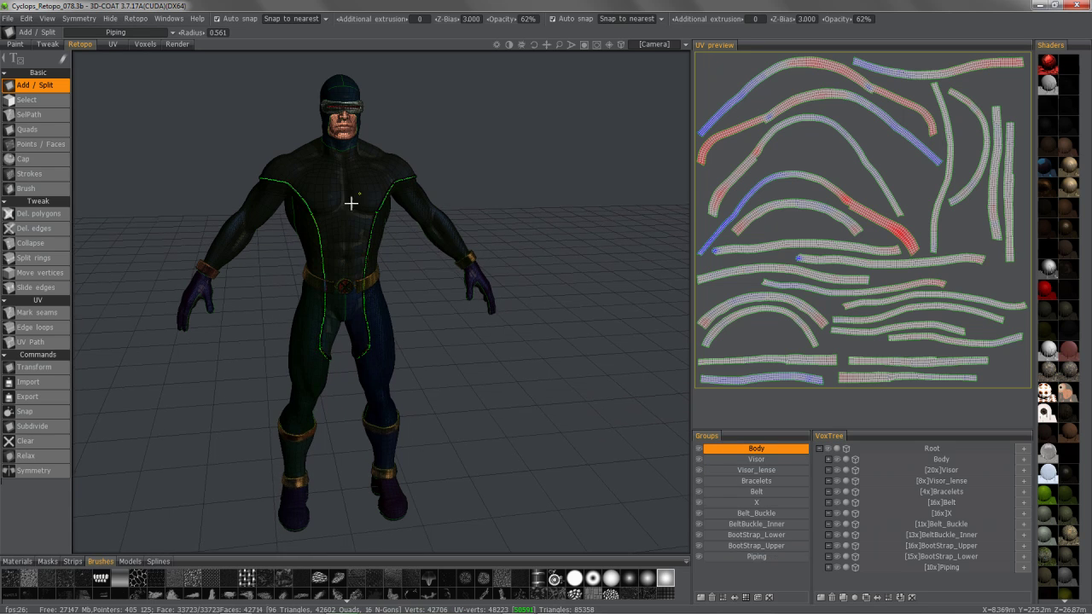
{"action": "left_click_drag", "start_coordinate": [350, 202], "coordinate": [448, 279], "text": "alt"}
{"action": "left_click", "coordinate": [326, 210]}
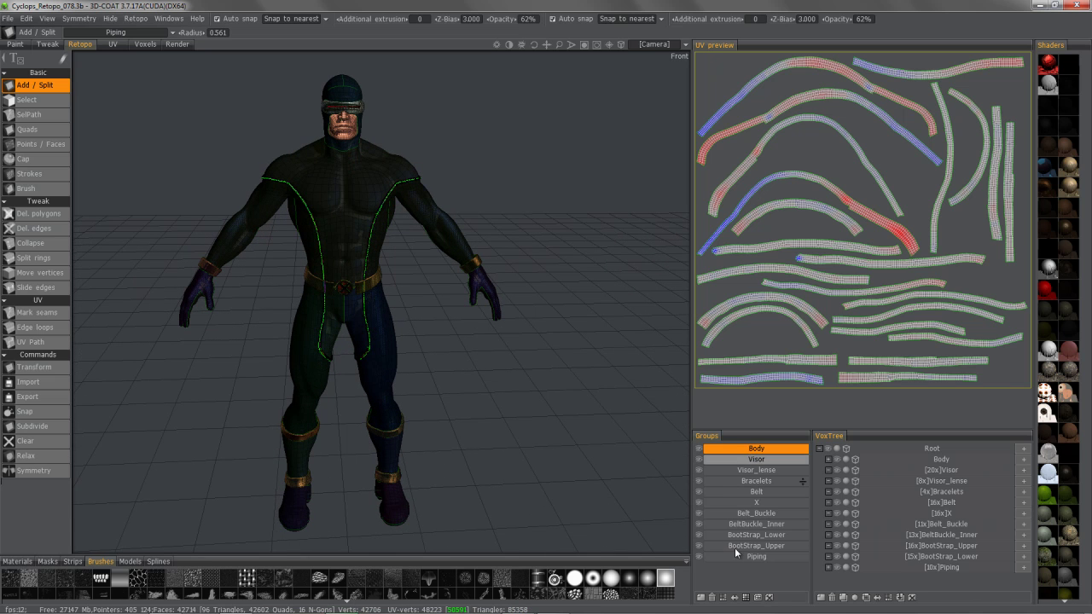
{"action": "left_click_drag", "start_coordinate": [302, 215], "coordinate": [411, 276], "text": "alt"}
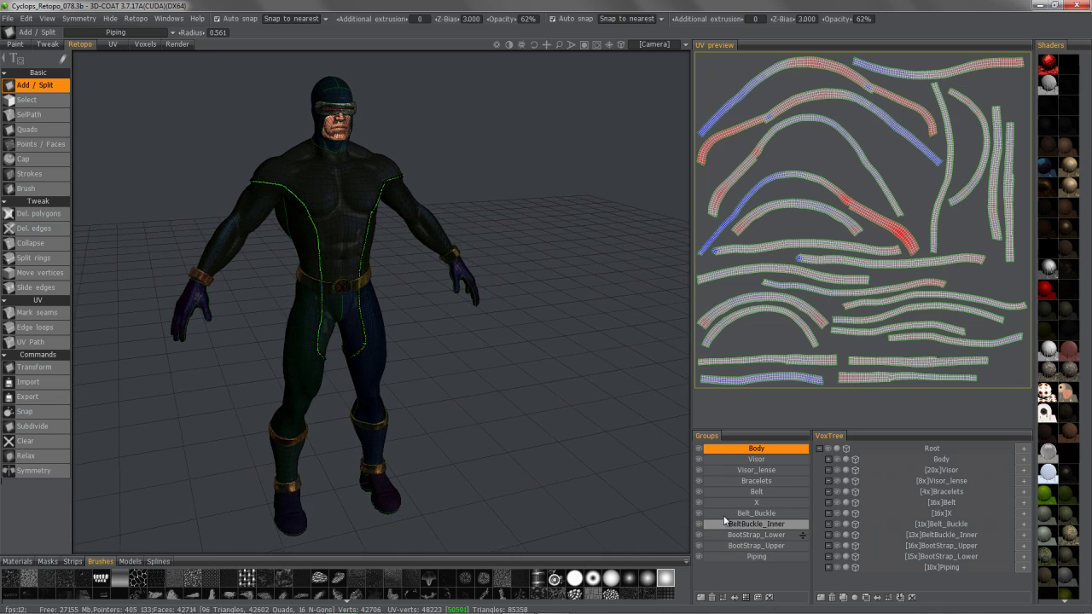
{"action": "key", "text": "KP_1"}
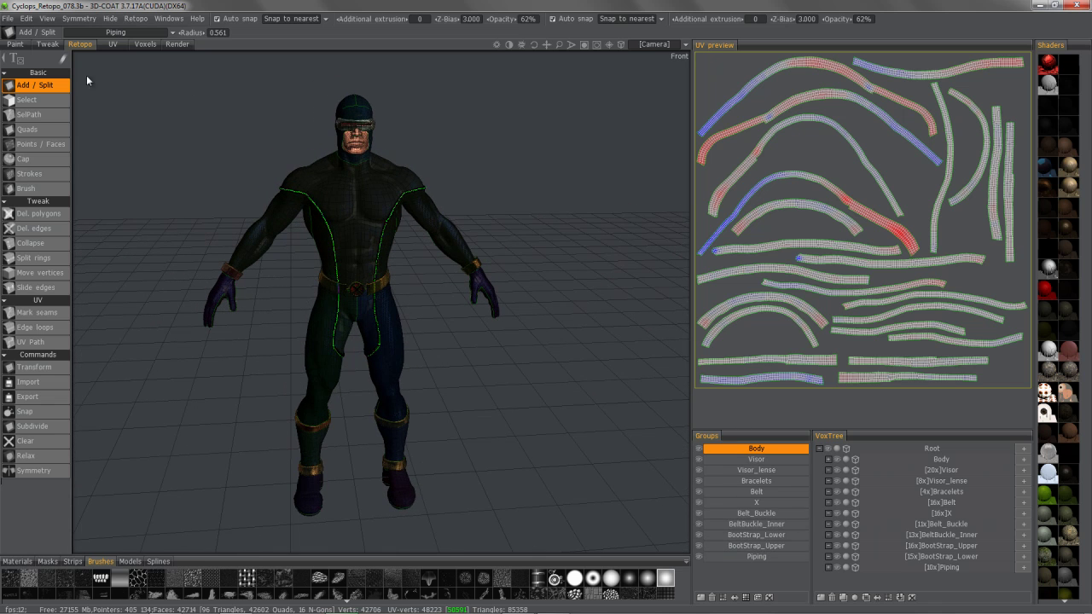
{"action": "left_click", "coordinate": [15, 44]}
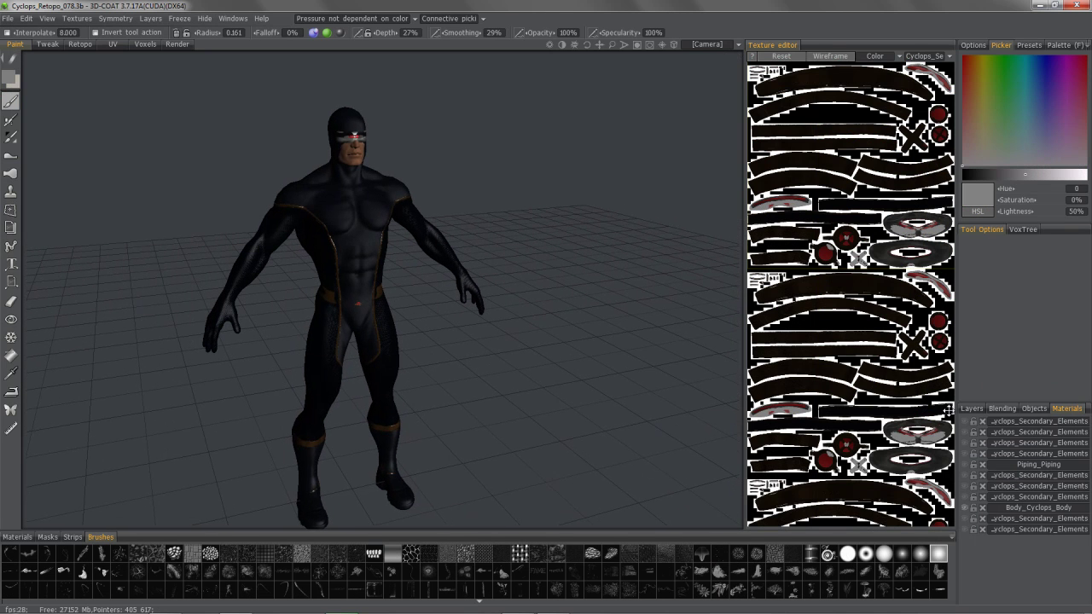
Delete the textured character object from the Objects list and confirm.
{"action": "left_click", "coordinate": [1032, 408]}
{"action": "left_click", "coordinate": [983, 422]}
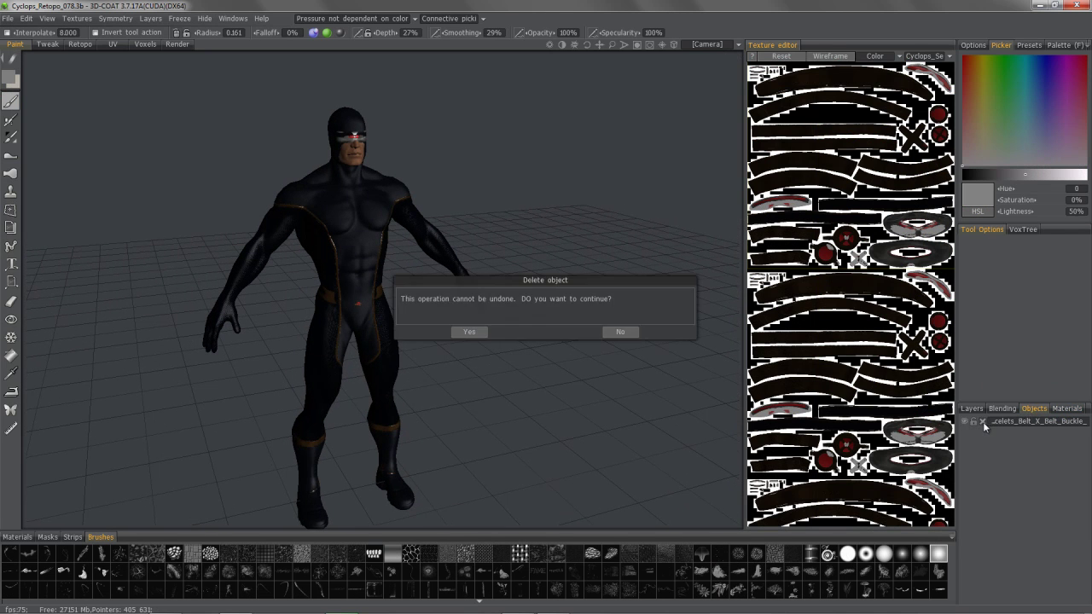
{"action": "left_click", "coordinate": [472, 333]}
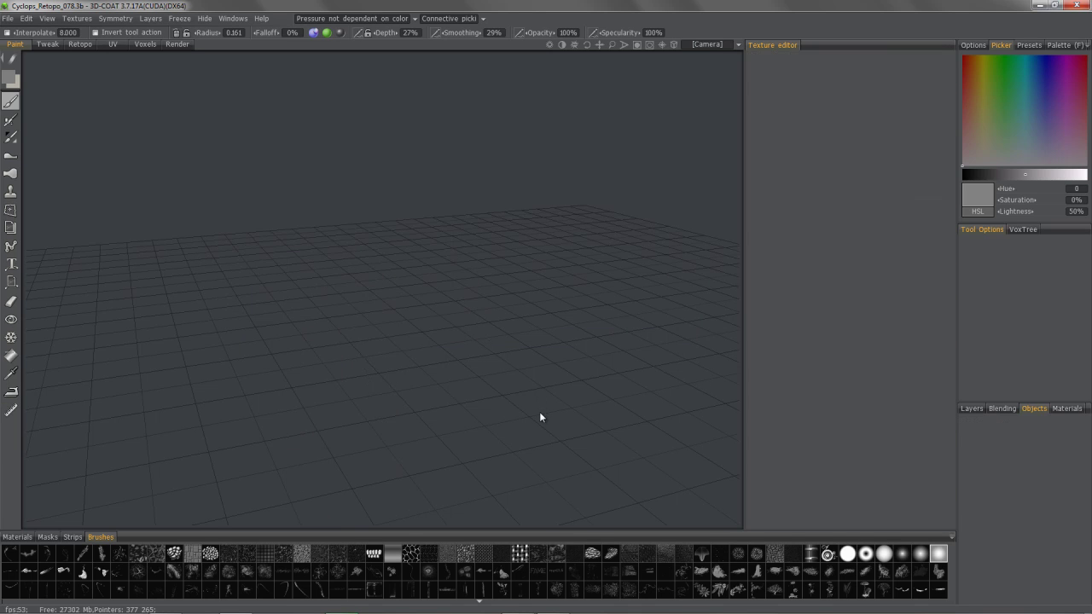
Delete every paint layer down to the Body layer, leaving only Layer 0.
{"action": "left_click", "coordinate": [973, 409]}
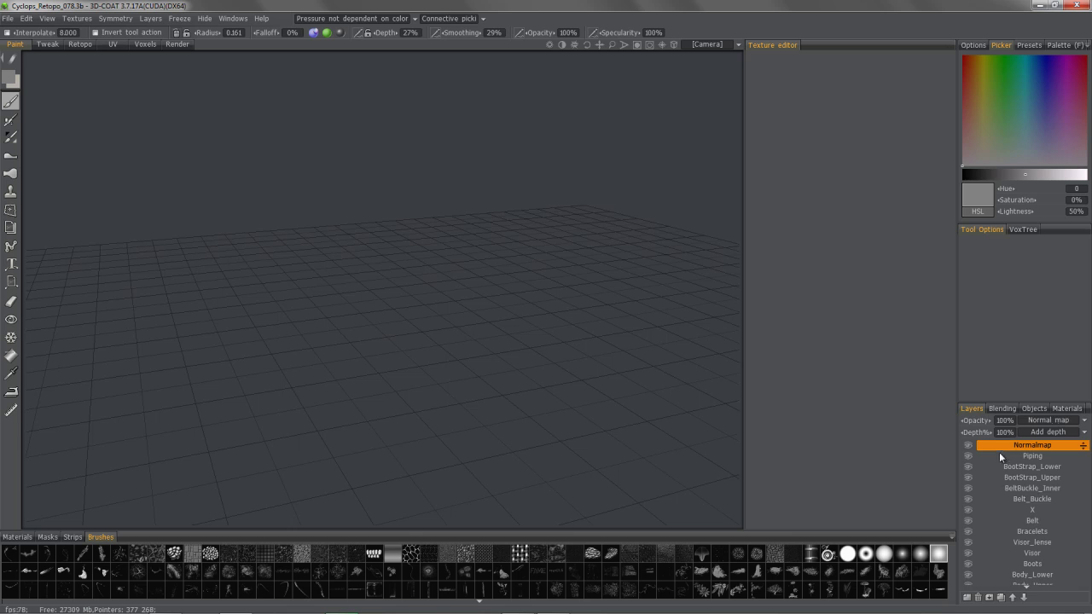
{"action": "left_click", "coordinate": [978, 599]}
{"action": "left_click", "coordinate": [978, 599]}
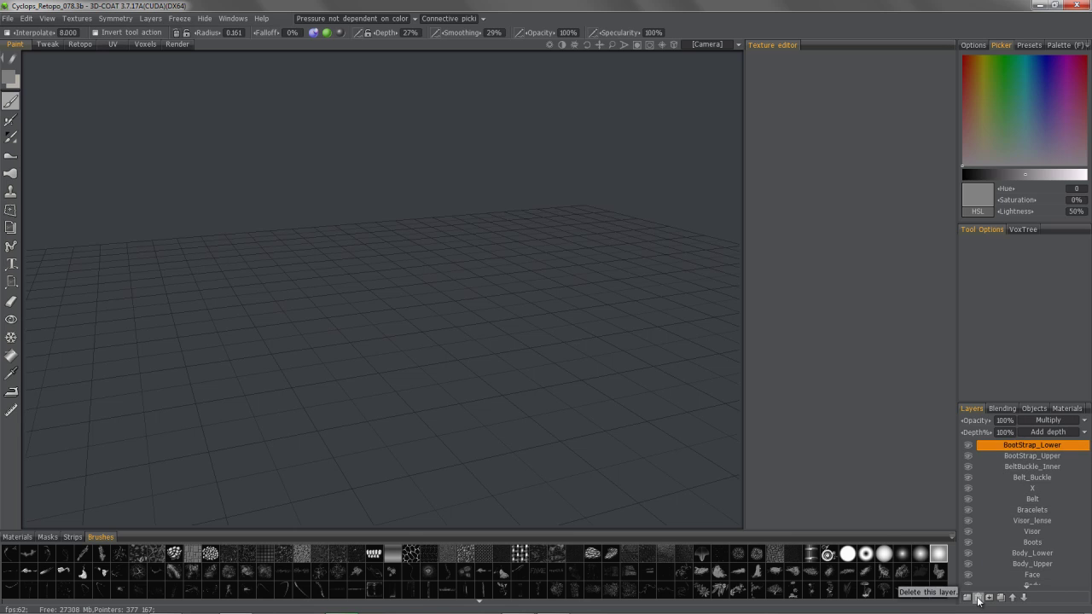
{"action": "left_click", "coordinate": [979, 598]}
{"action": "left_click", "coordinate": [979, 599]}
{"action": "left_click", "coordinate": [979, 599]}
{"action": "left_click", "coordinate": [979, 599]}
{"action": "left_click", "coordinate": [979, 599]}
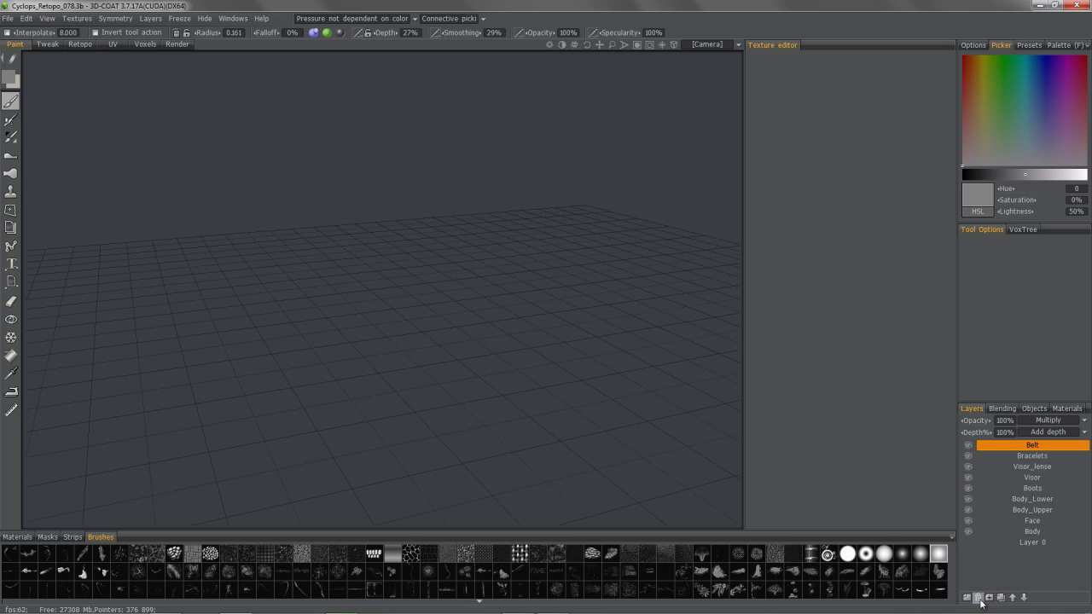
{"action": "left_click", "coordinate": [978, 599]}
{"action": "left_click", "coordinate": [978, 599]}
{"action": "left_click", "coordinate": [978, 599]}
{"action": "left_click", "coordinate": [979, 599]}
{"action": "left_click", "coordinate": [978, 599]}
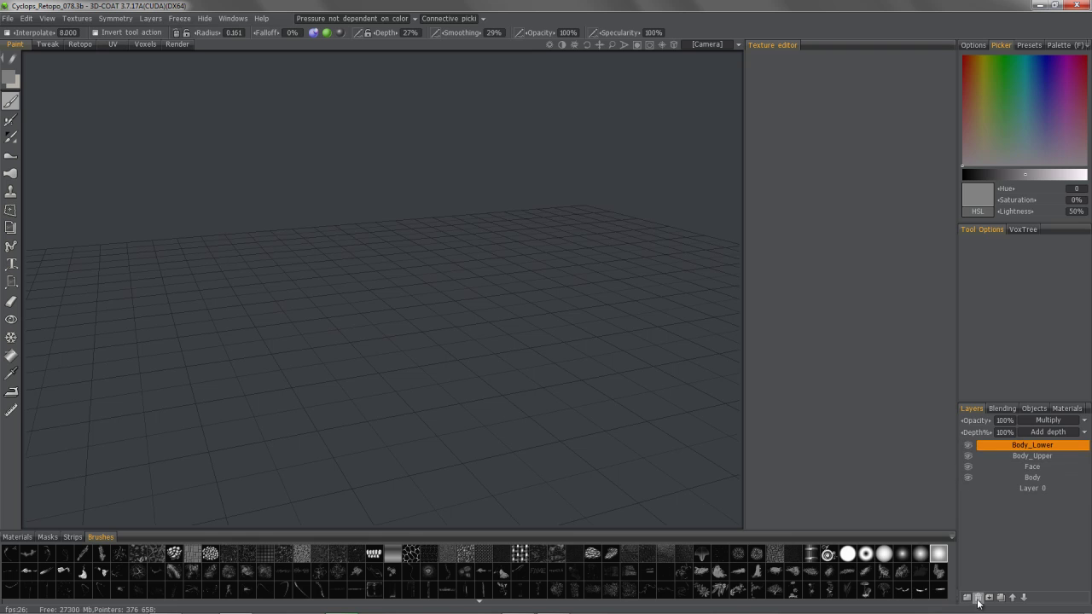
{"action": "left_click", "coordinate": [979, 599]}
{"action": "left_click", "coordinate": [979, 599]}
{"action": "left_click", "coordinate": [978, 599]}
{"action": "left_click", "coordinate": [978, 600]}
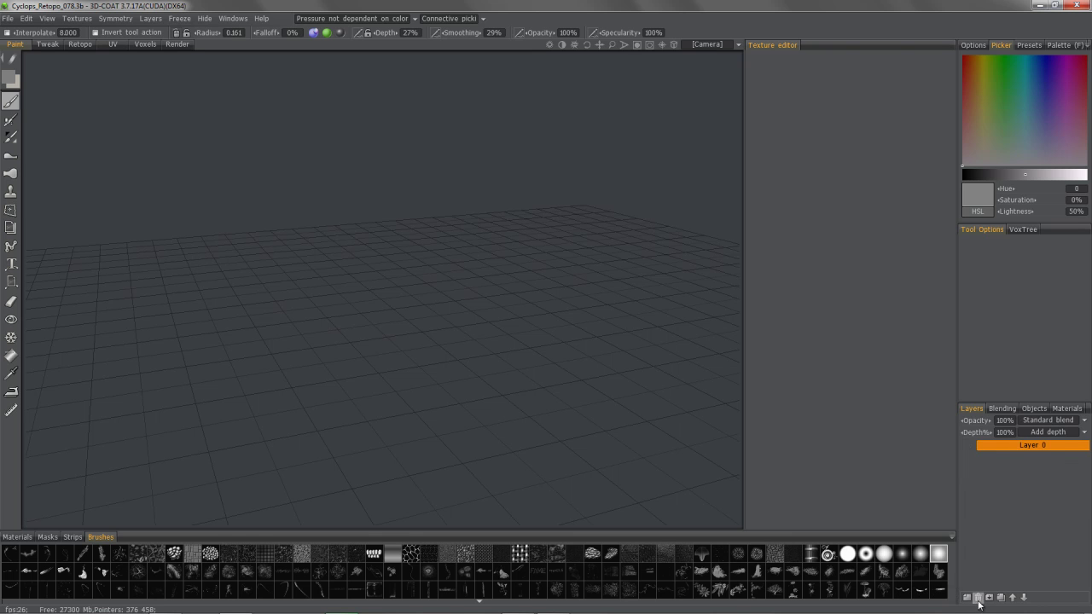
Return to the Retopo room in front view, then bring the RealPlayer video window forward.
{"action": "left_click", "coordinate": [74, 45]}
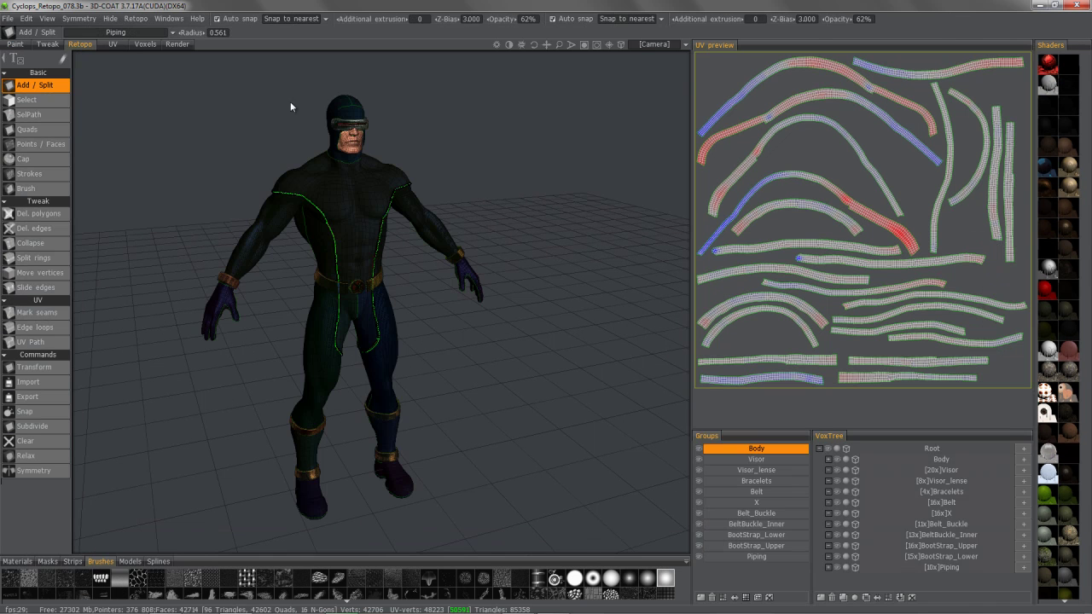
{"action": "left_click_drag", "start_coordinate": [209, 179], "coordinate": [201, 171], "text": "shift"}
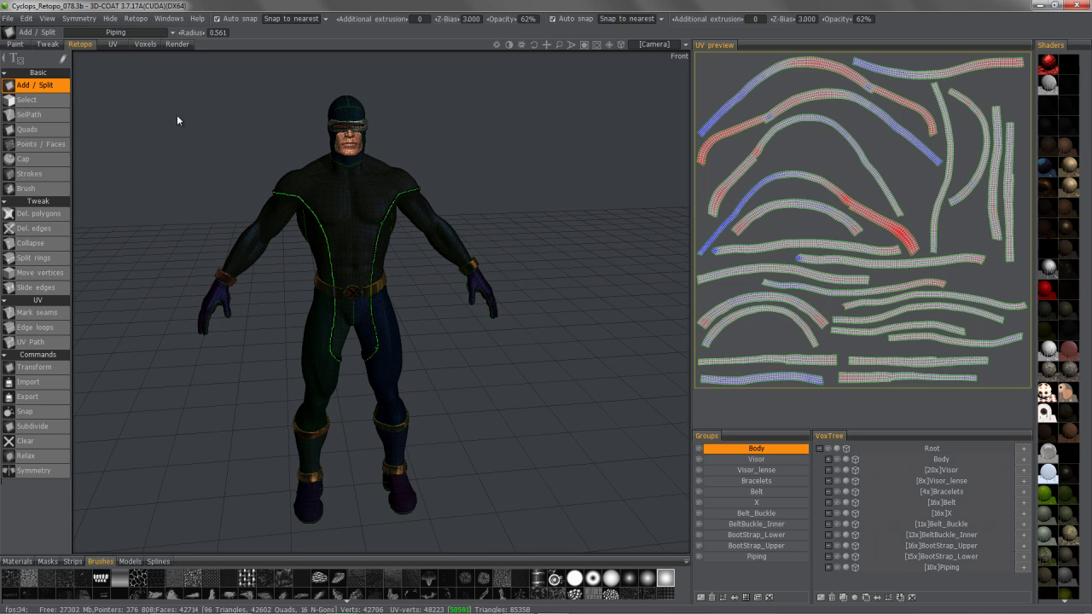
{"action": "mouse_move", "coordinate": [218, 613]}
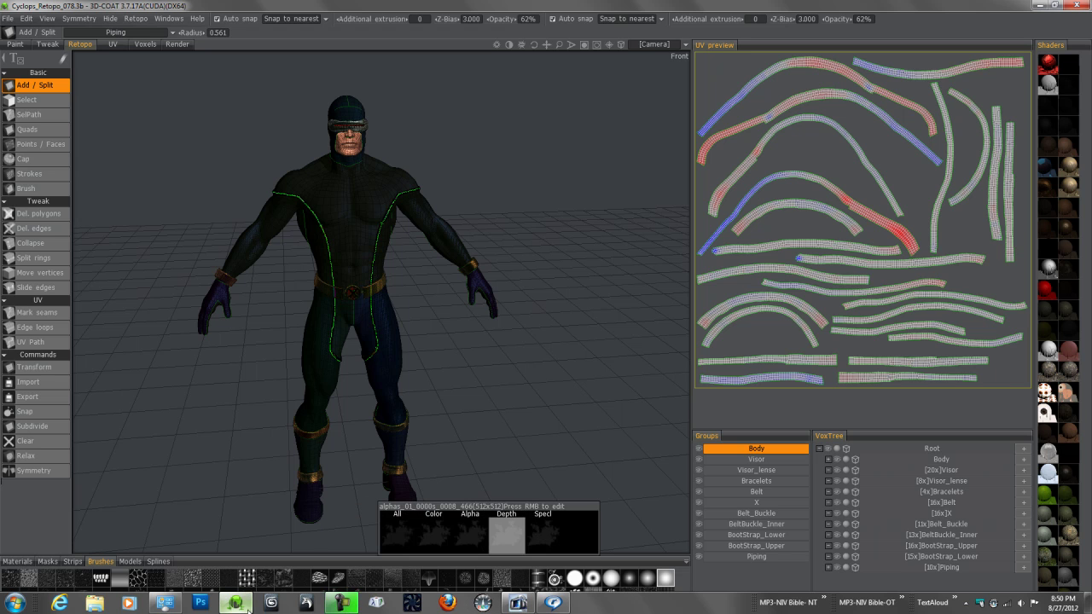
{"action": "left_click", "coordinate": [552, 604]}
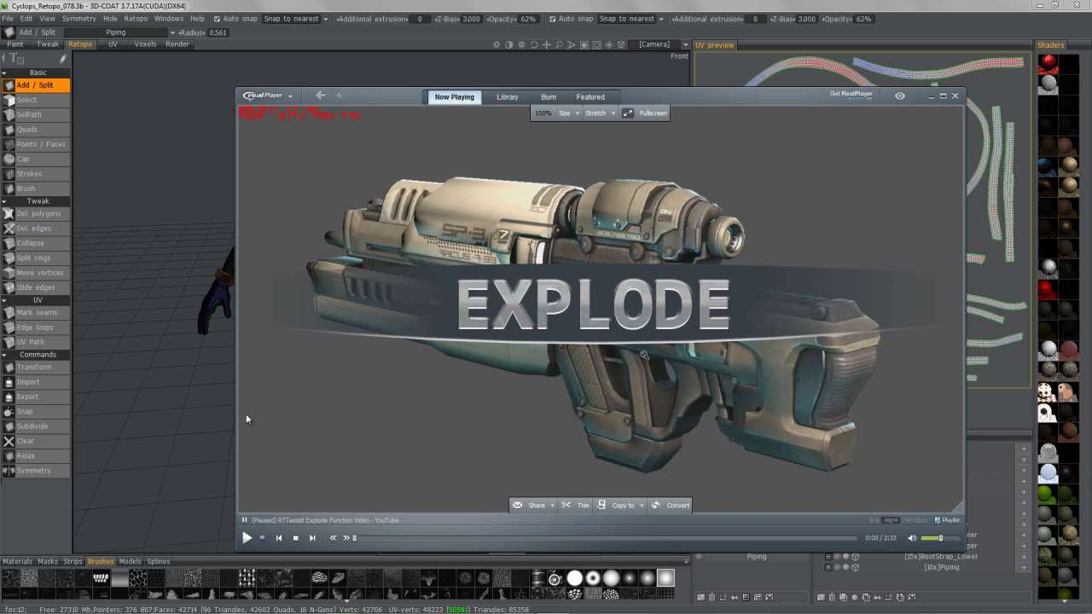
{"action": "left_click", "coordinate": [252, 532]}
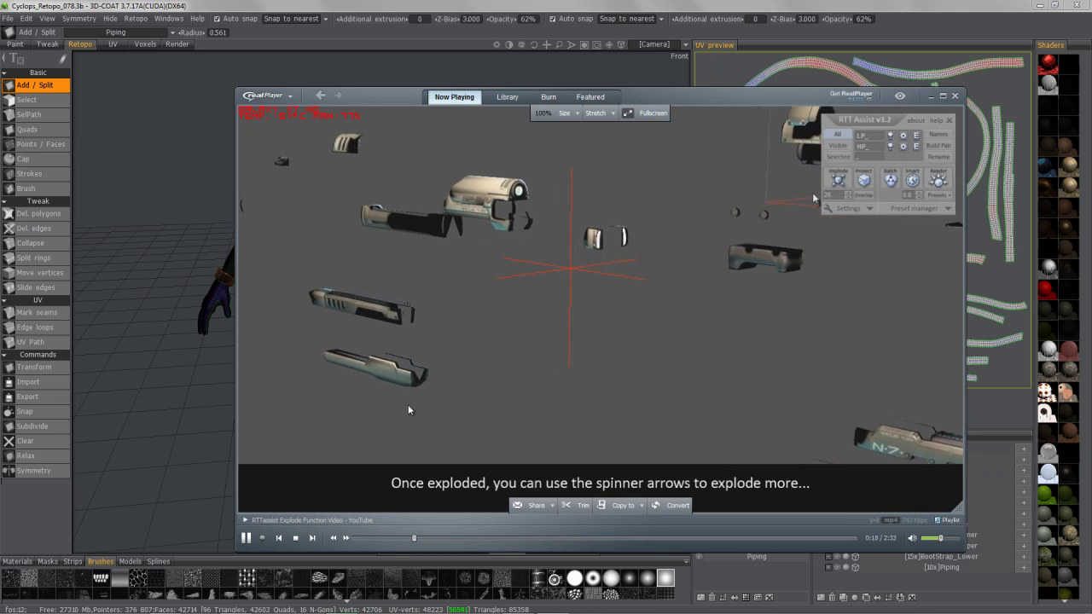
{"action": "left_click", "coordinate": [247, 538]}
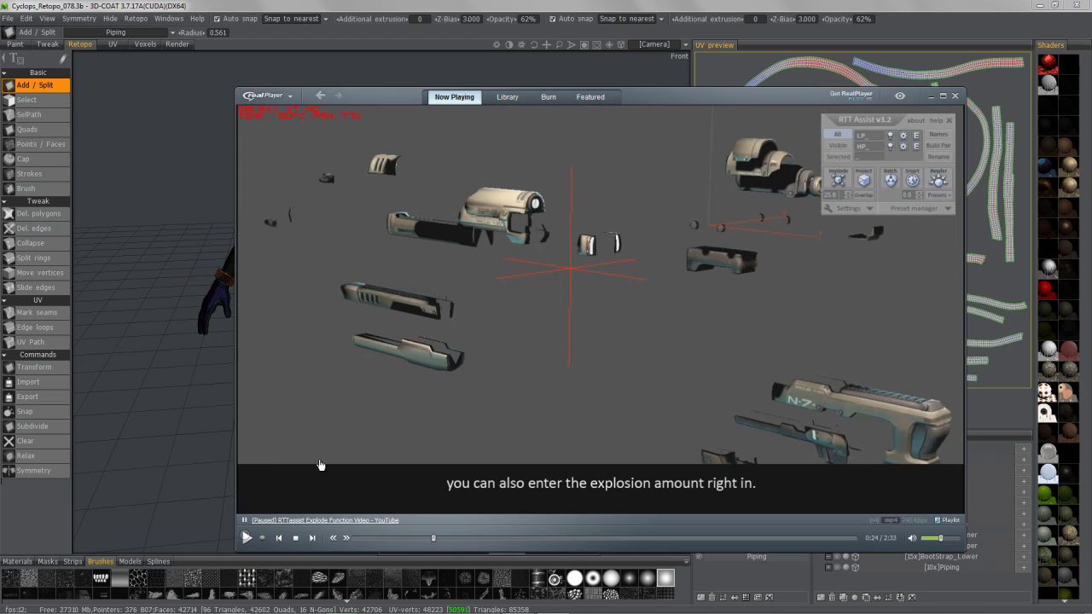
{"action": "left_click", "coordinate": [932, 96]}
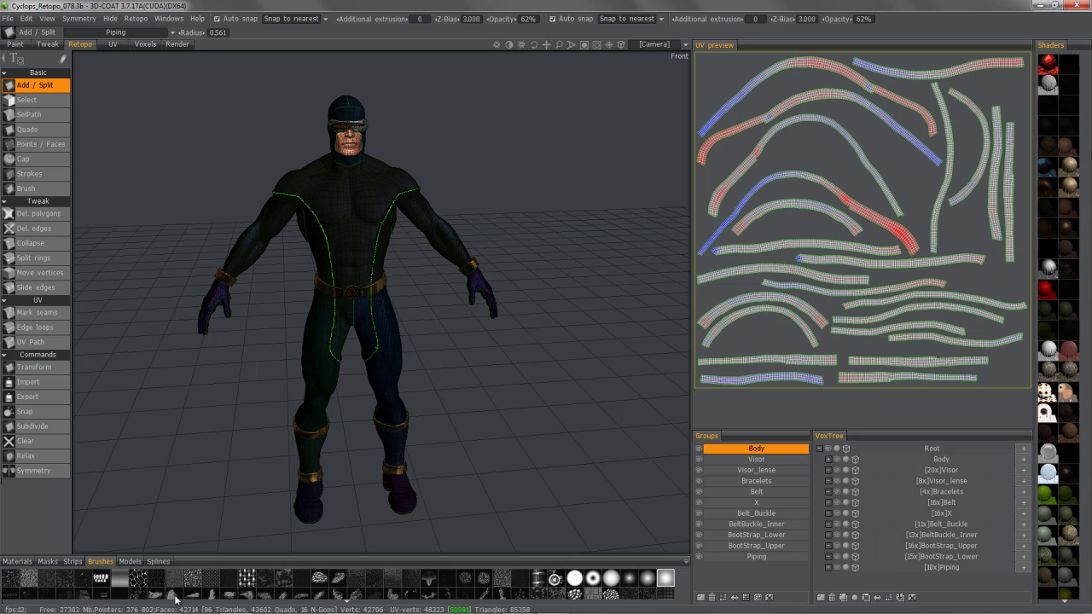
{"action": "mouse_move", "coordinate": [409, 608]}
{"action": "mouse_move", "coordinate": [519, 602]}
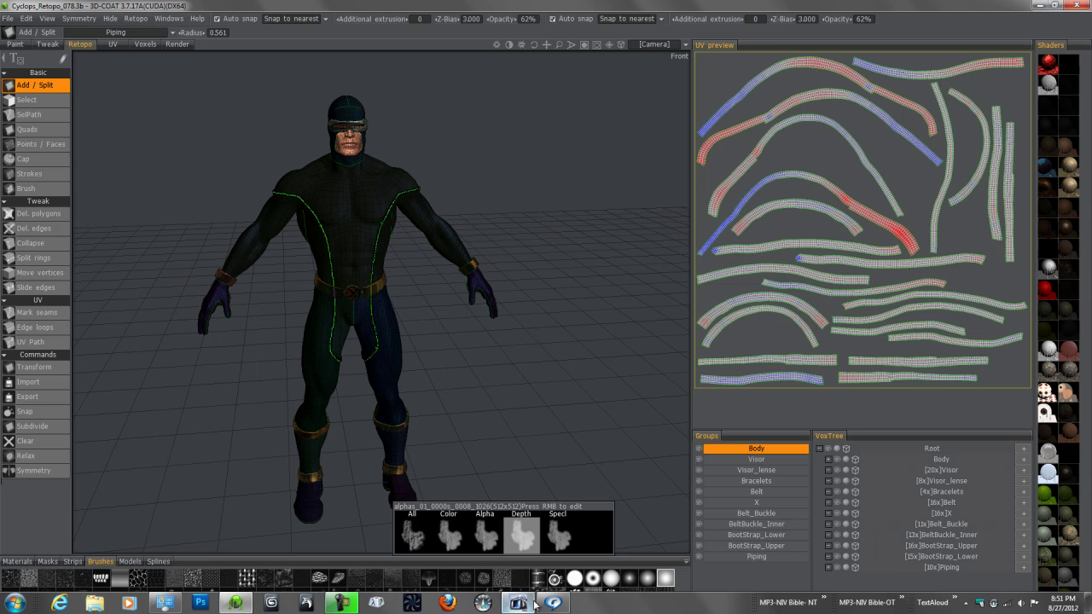
{"action": "left_click", "coordinate": [531, 529]}
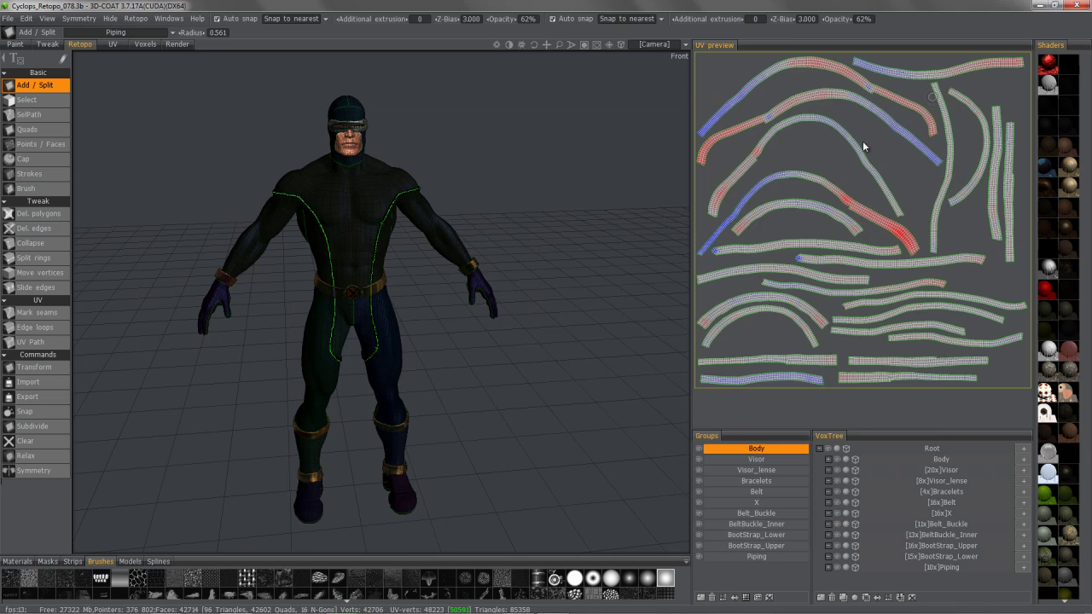
{"action": "left_click", "coordinate": [931, 95]}
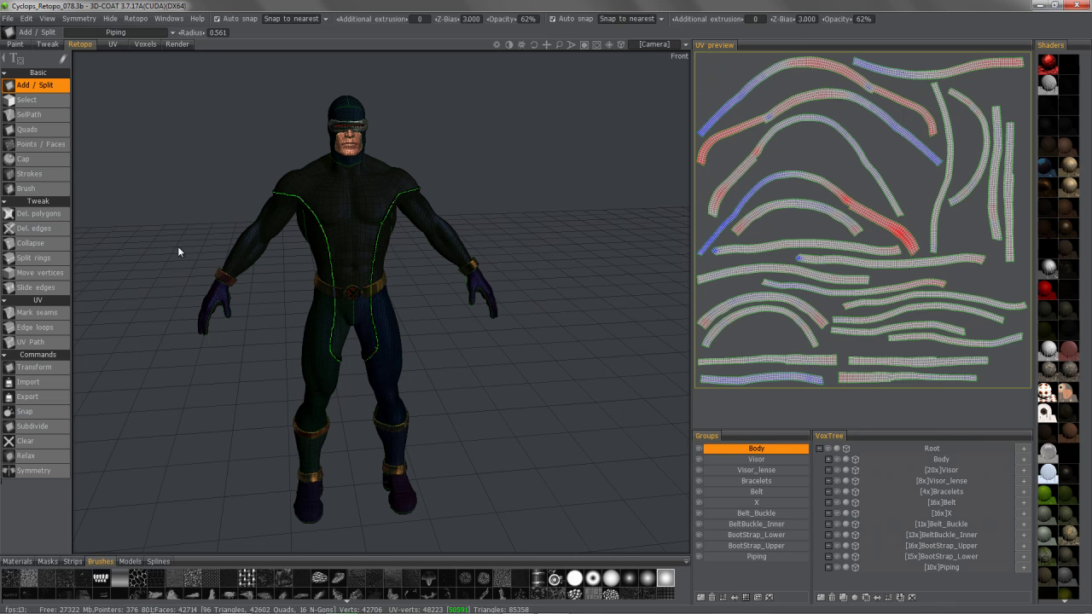
{"action": "right_click_drag", "start_coordinate": [179, 245], "coordinate": [186, 266]}
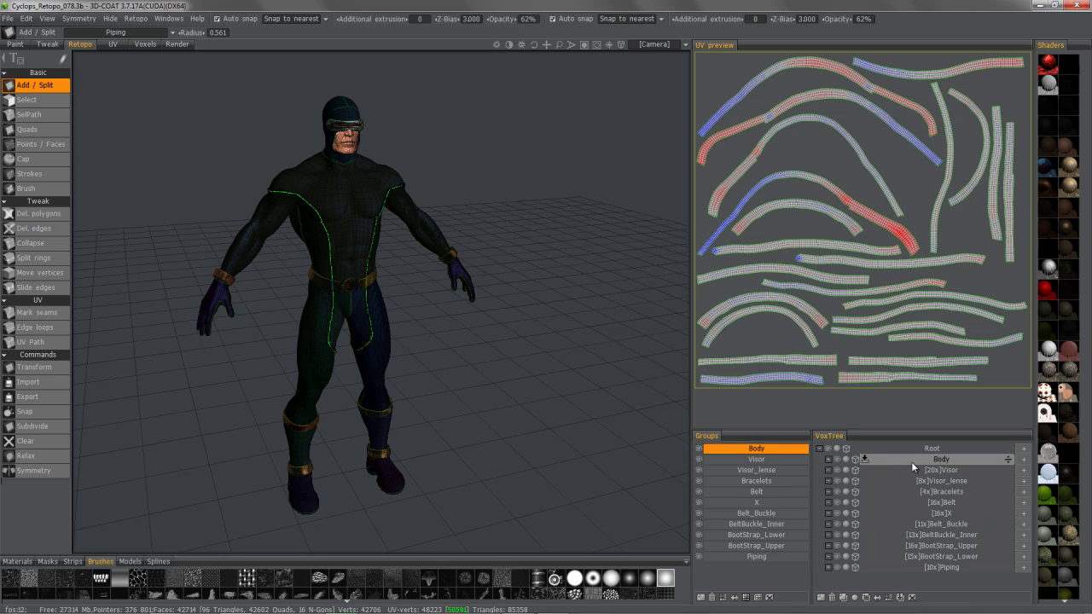
Open the Retopo menu and turn the Cyclops to face the camera.
{"action": "left_click", "coordinate": [136, 19]}
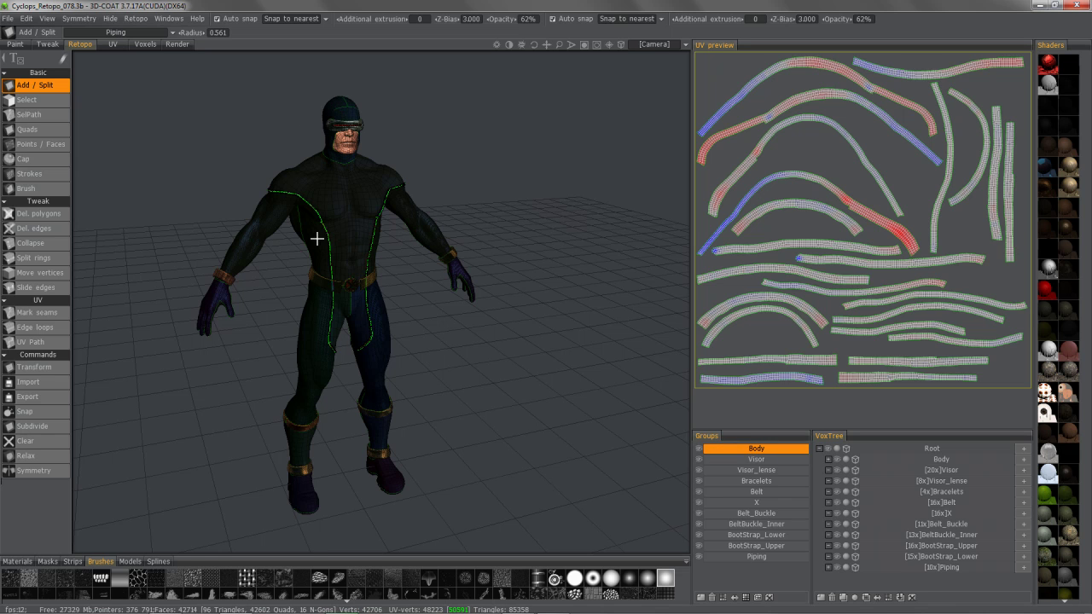
{"action": "left_click_drag", "start_coordinate": [333, 264], "coordinate": [347, 256]}
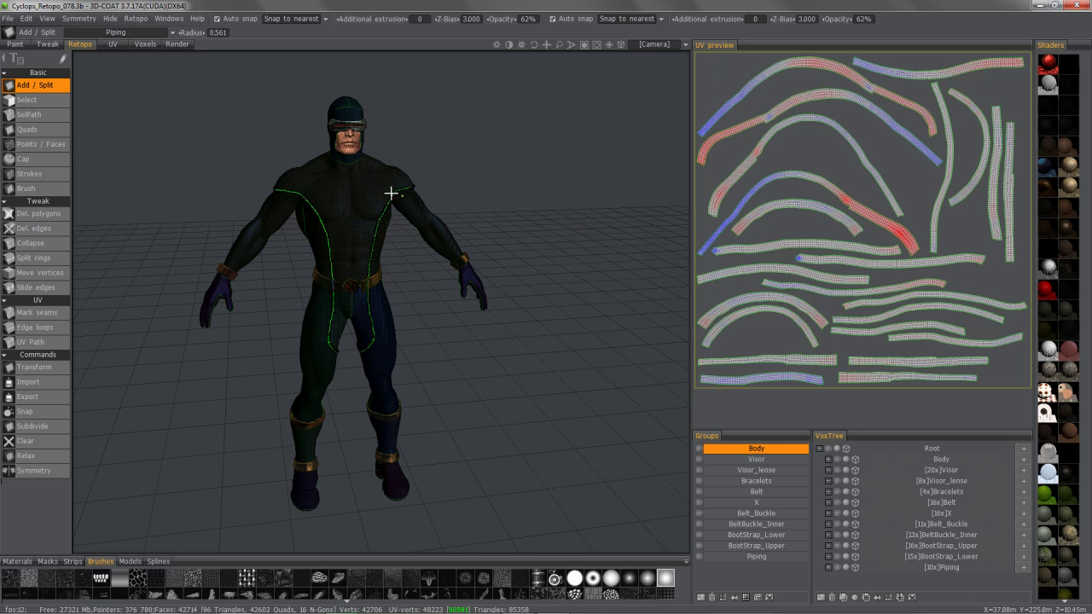
{"action": "left_click", "coordinate": [827, 459]}
{"action": "left_click", "coordinate": [876, 481]}
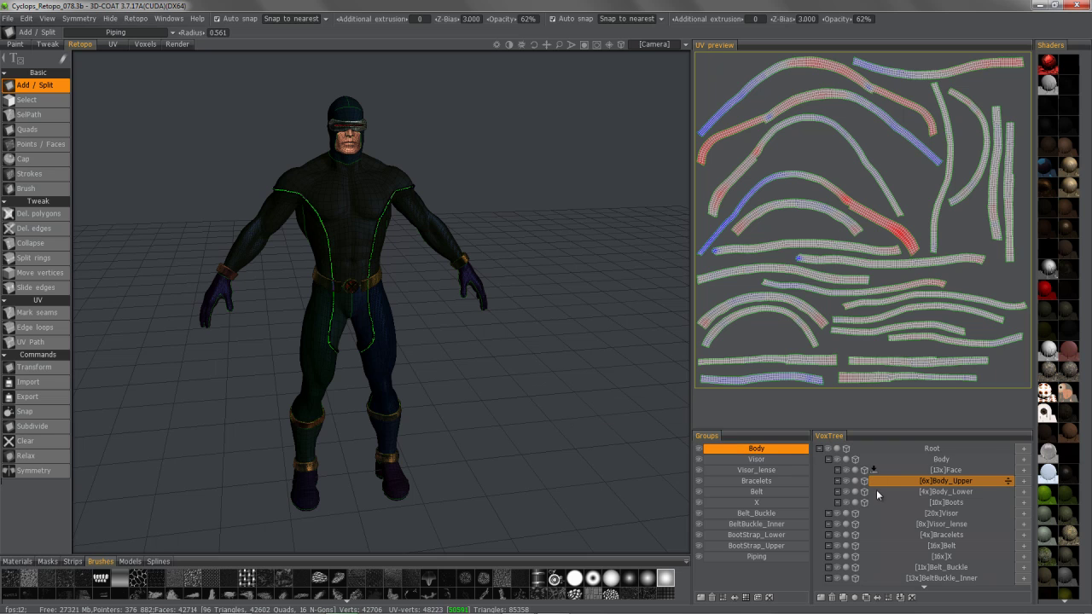
{"action": "left_click", "coordinate": [759, 449]}
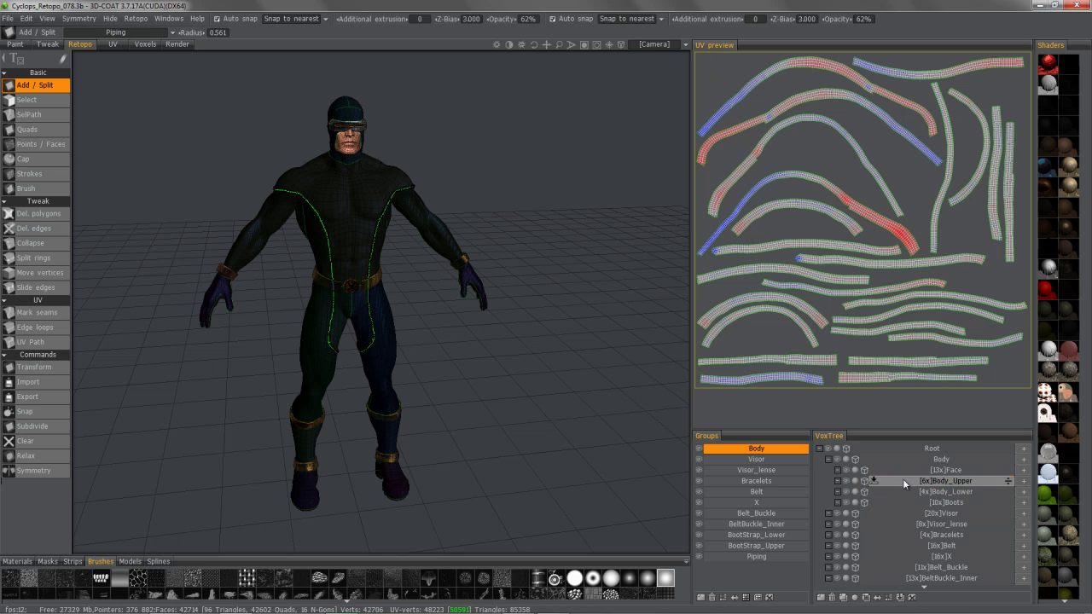
{"action": "left_click", "coordinate": [905, 482]}
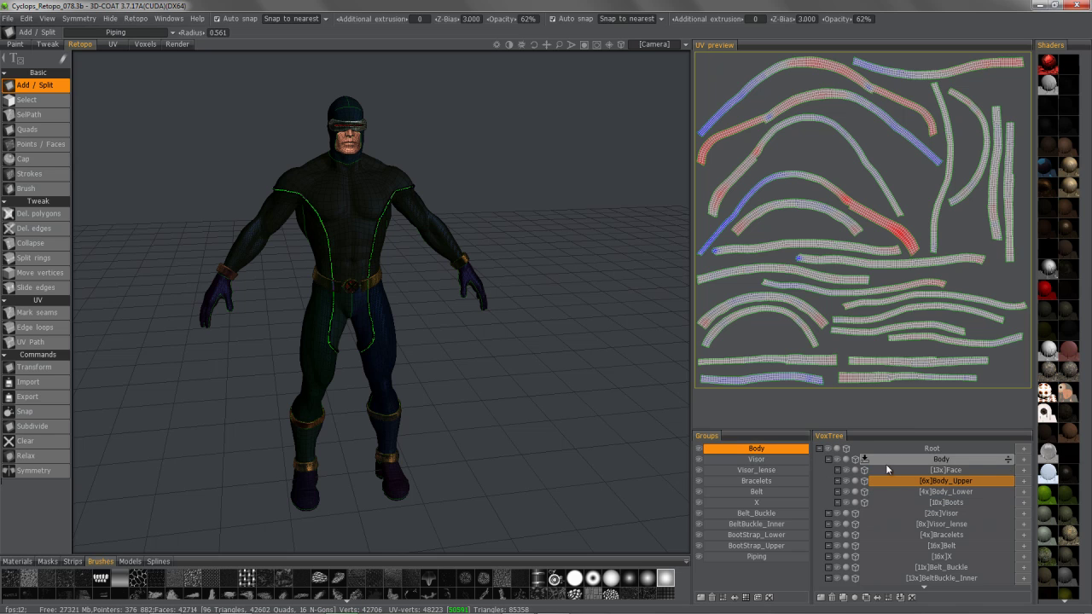
{"action": "left_click", "coordinate": [827, 459]}
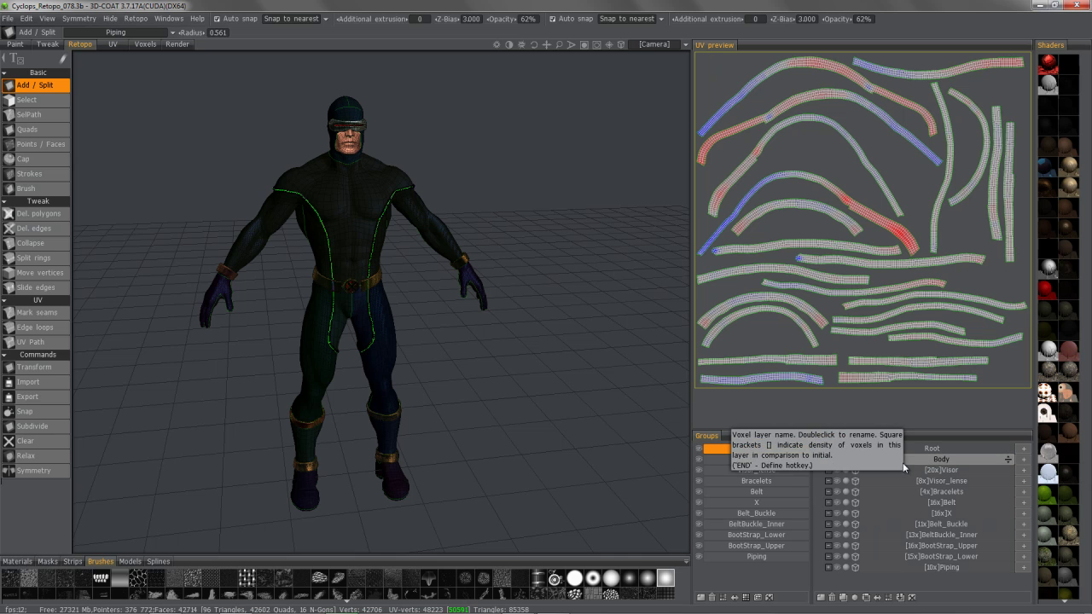
{"action": "left_click", "coordinate": [136, 18]}
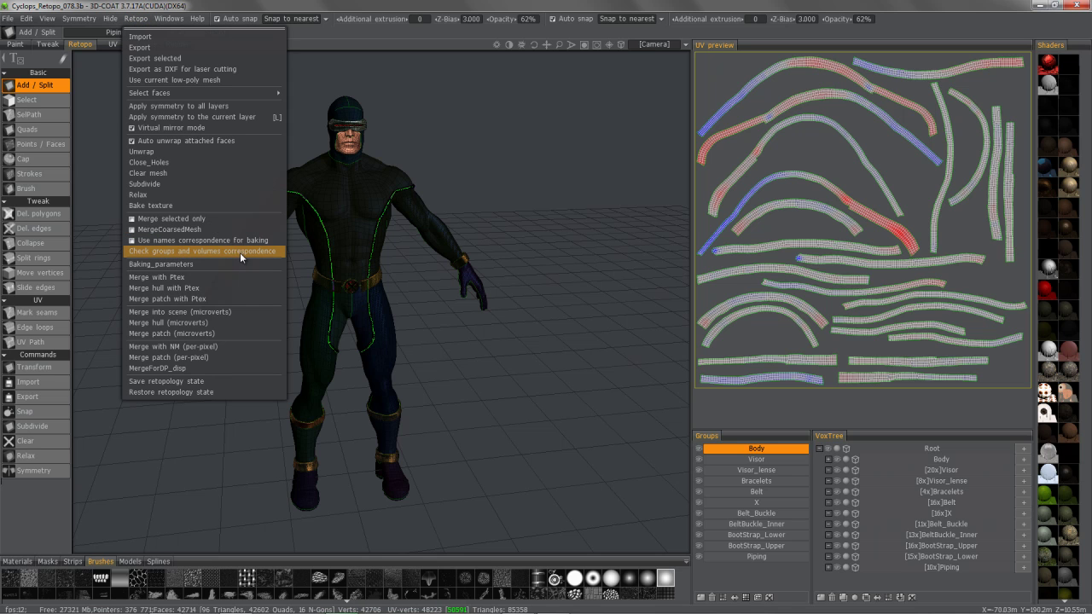
{"action": "left_click", "coordinate": [187, 252]}
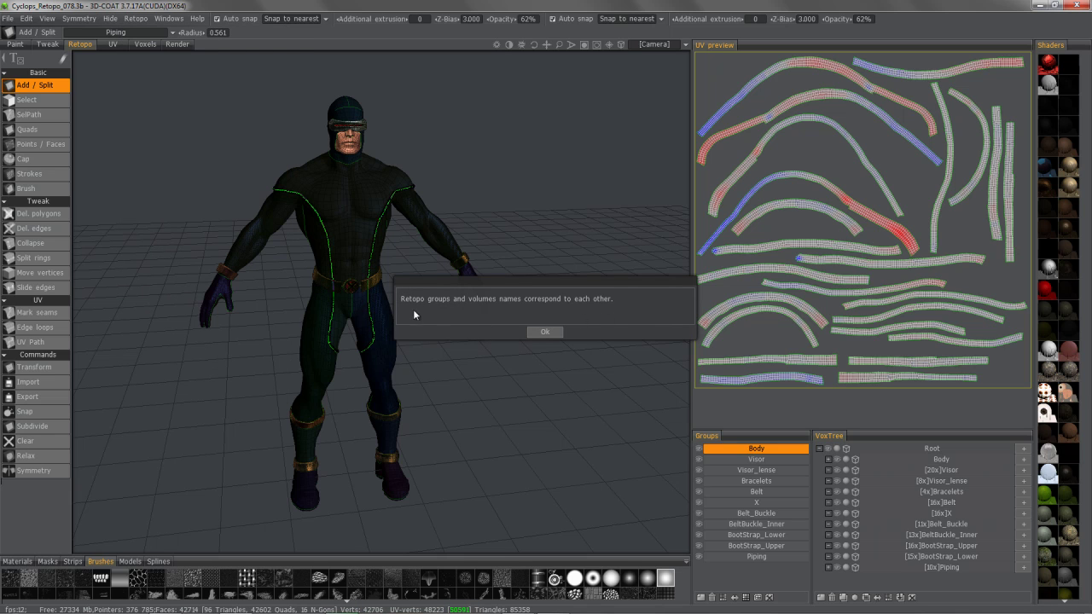
{"action": "left_click", "coordinate": [544, 332]}
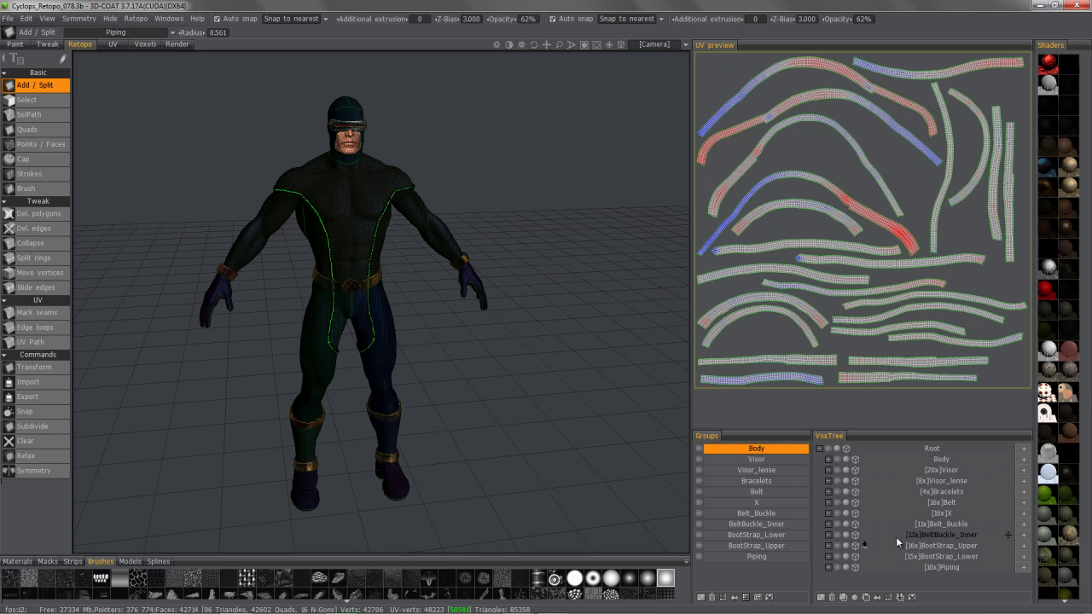
Check that the VoxTree volume and retopo group are both named Body, then open the Retopo menu.
{"action": "double_click", "coordinate": [936, 459]}
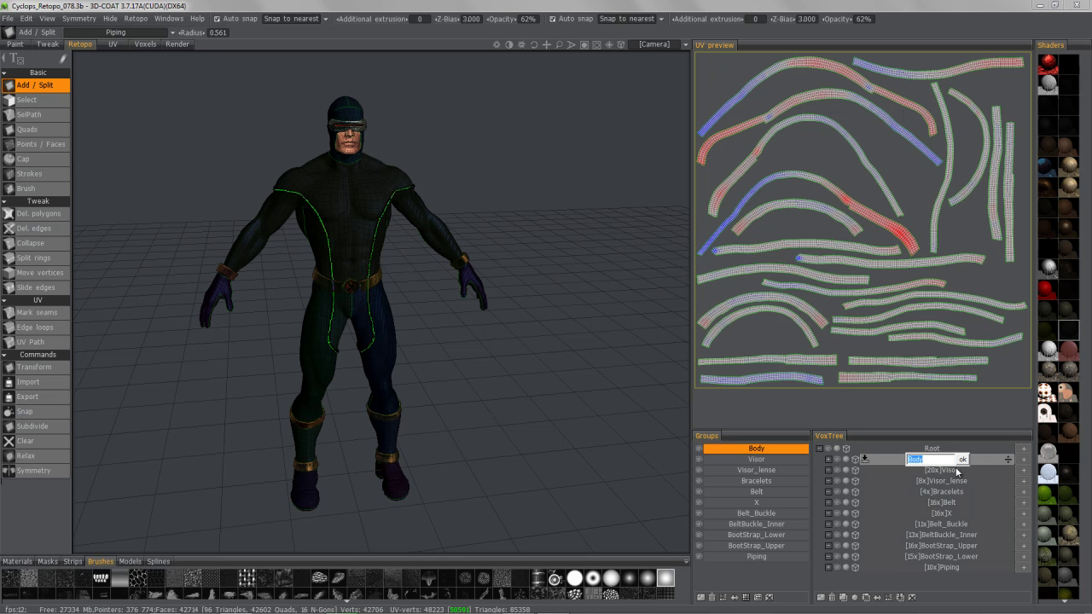
{"action": "left_click", "coordinate": [963, 459]}
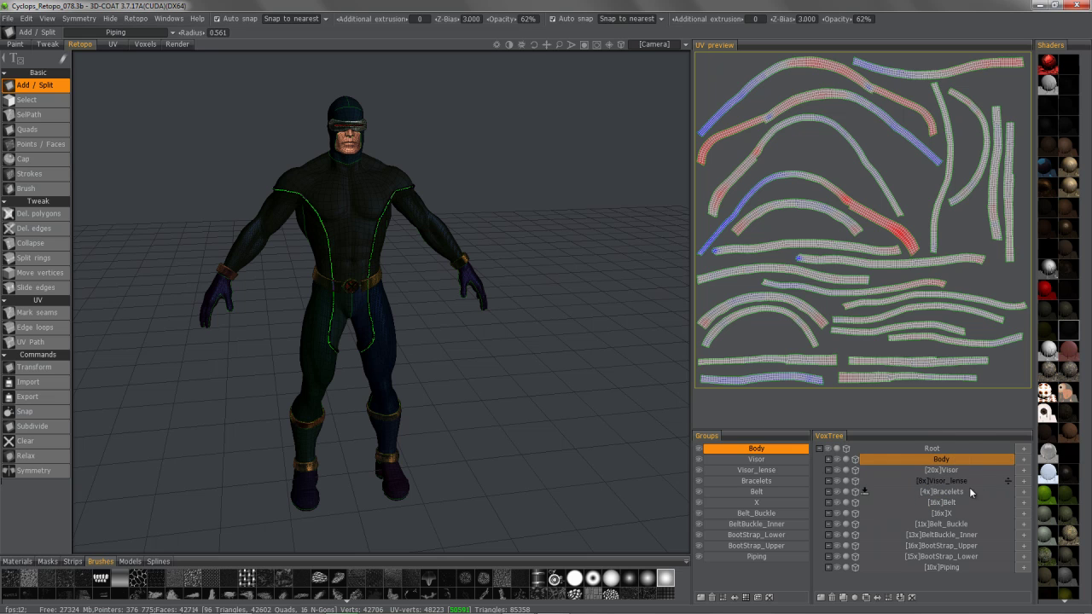
{"action": "double_click", "coordinate": [765, 449]}
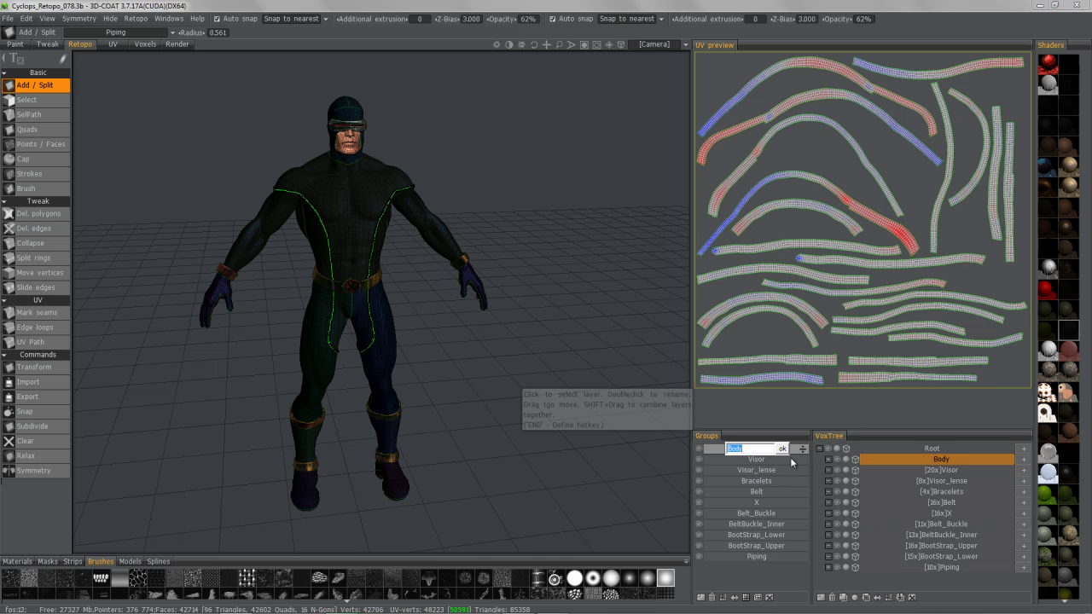
{"action": "left_click", "coordinate": [782, 448]}
{"action": "left_click", "coordinate": [138, 21]}
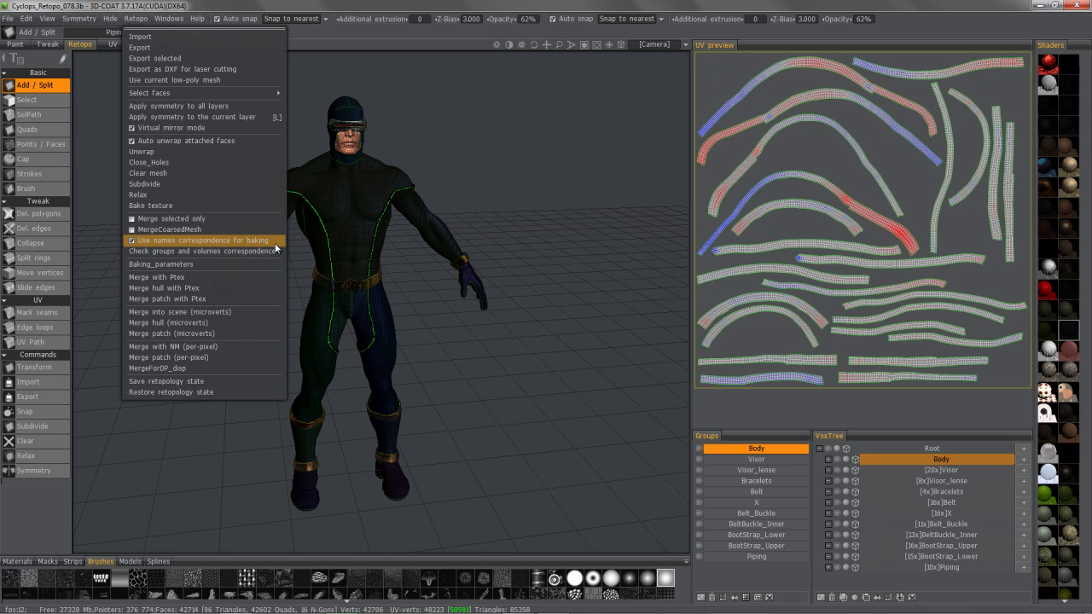
Run Merge with NM (per-pixel) with Bake local occlusion unchecked and accept the import settings.
{"action": "left_click", "coordinate": [182, 348]}
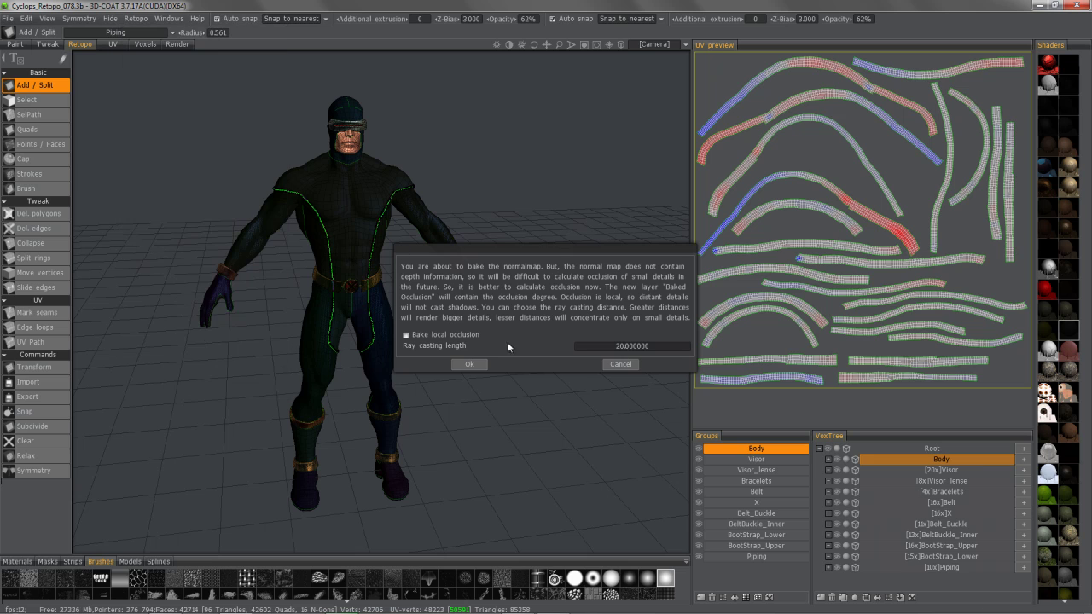
{"action": "left_click", "coordinate": [469, 365]}
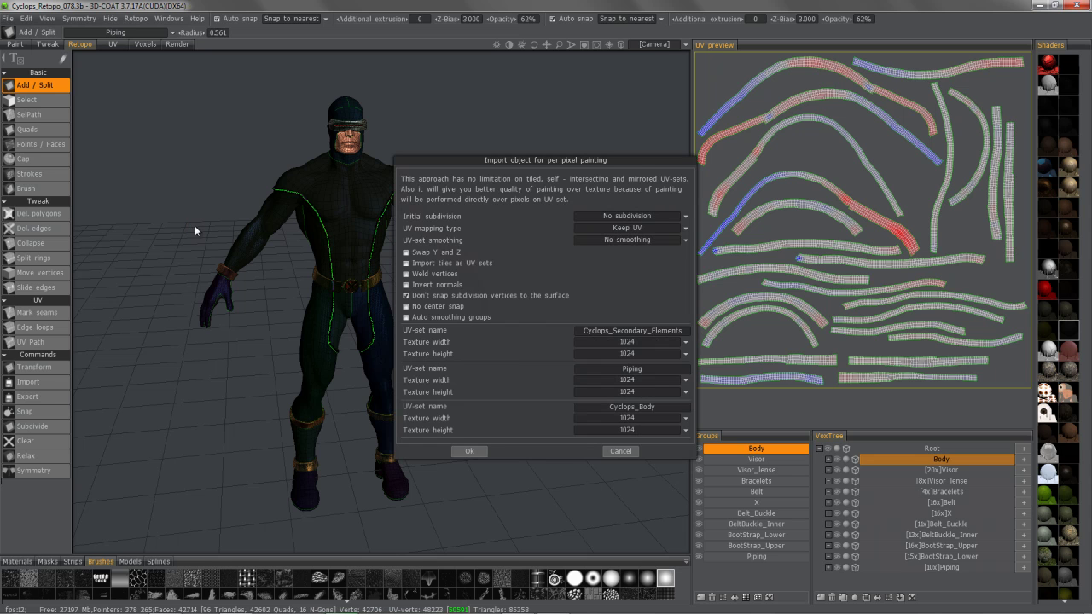
{"action": "left_click", "coordinate": [470, 452]}
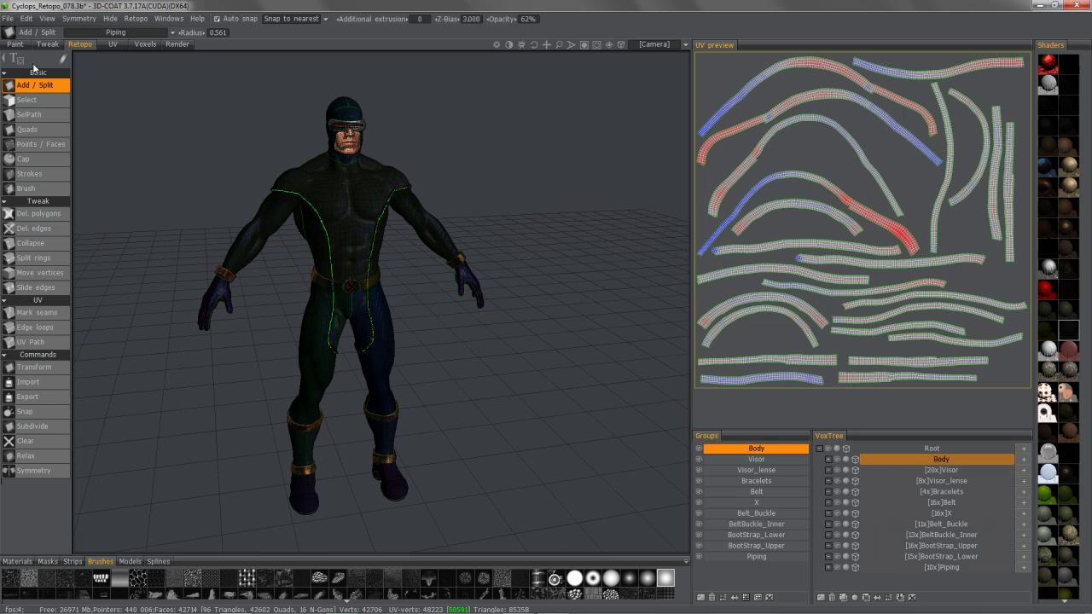
In the Paint room, hide the band, buckle emblem, belt, red ball and visor materials.
{"action": "left_click", "coordinate": [16, 45]}
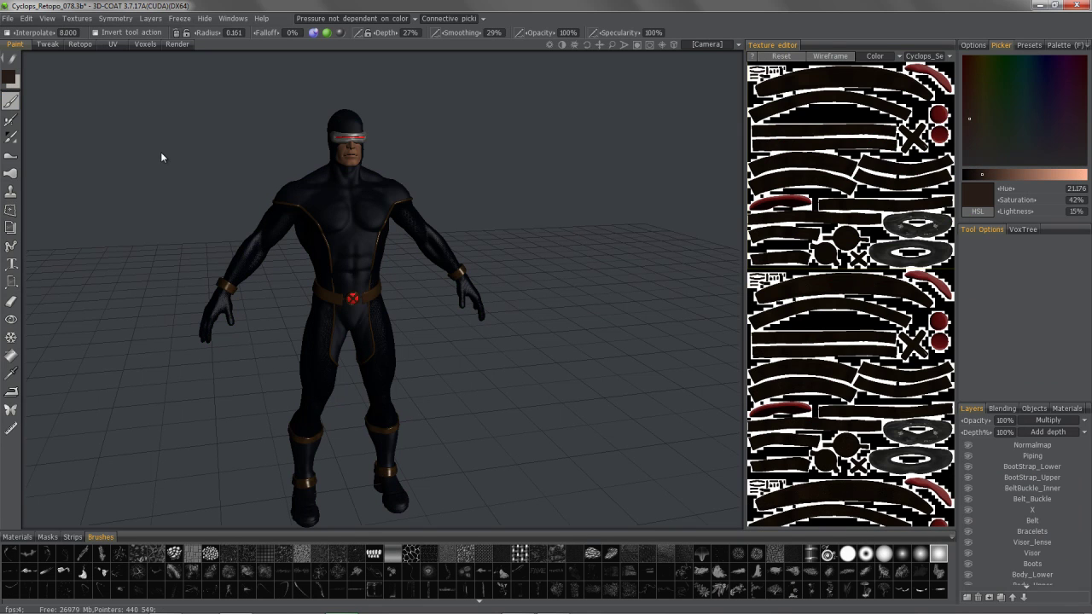
{"action": "left_click_drag", "start_coordinate": [163, 156], "coordinate": [324, 252]}
{"action": "left_click", "coordinate": [1066, 409]}
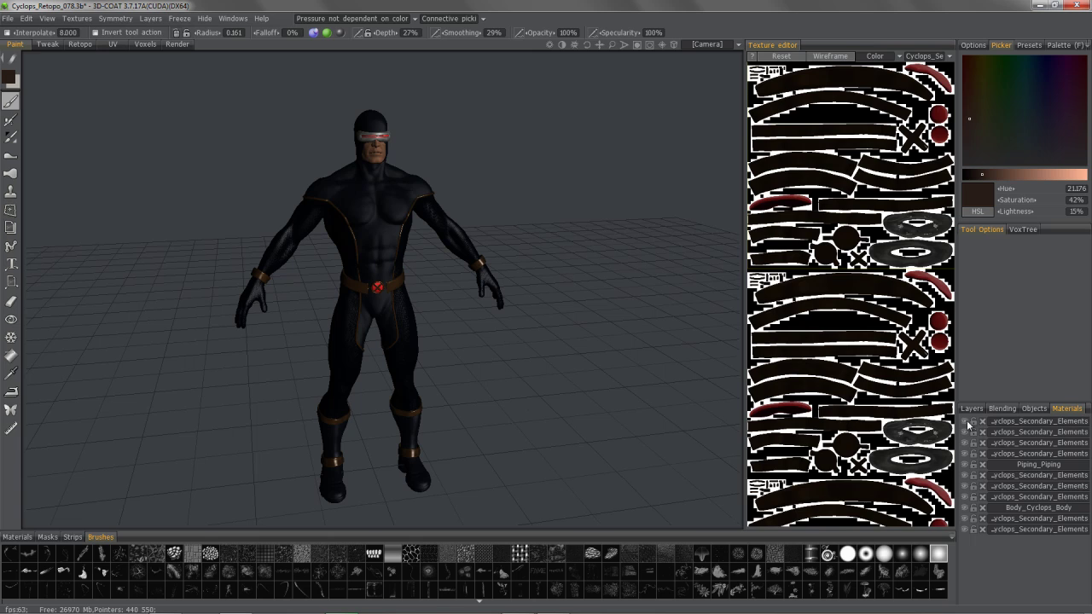
{"action": "left_click", "coordinate": [965, 422]}
{"action": "left_click", "coordinate": [965, 433]}
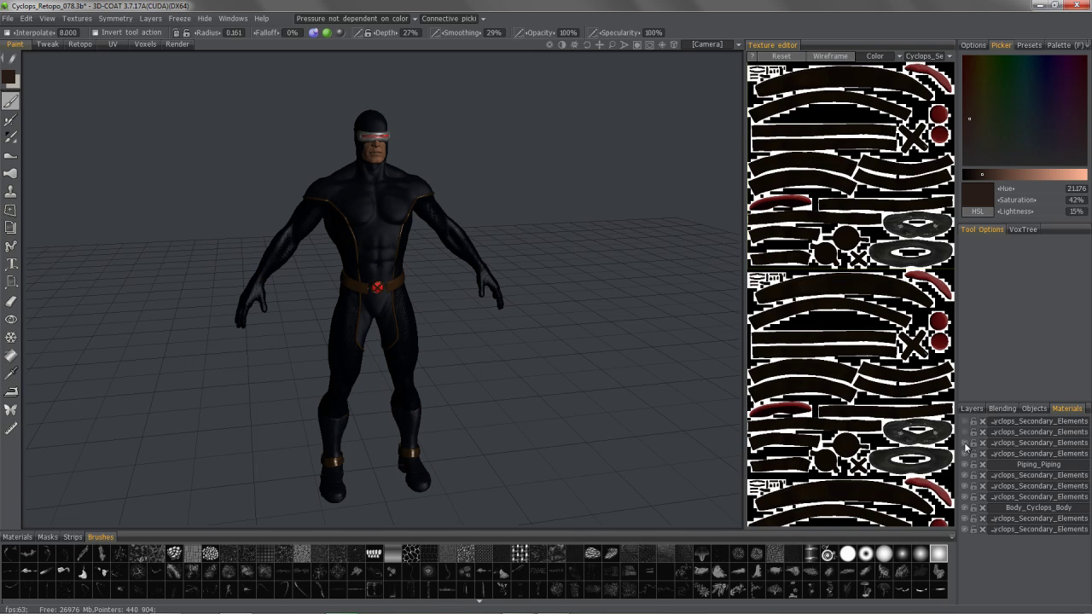
{"action": "left_click", "coordinate": [965, 454]}
{"action": "left_click", "coordinate": [965, 465]}
{"action": "left_click", "coordinate": [965, 475]}
{"action": "left_click", "coordinate": [965, 518]}
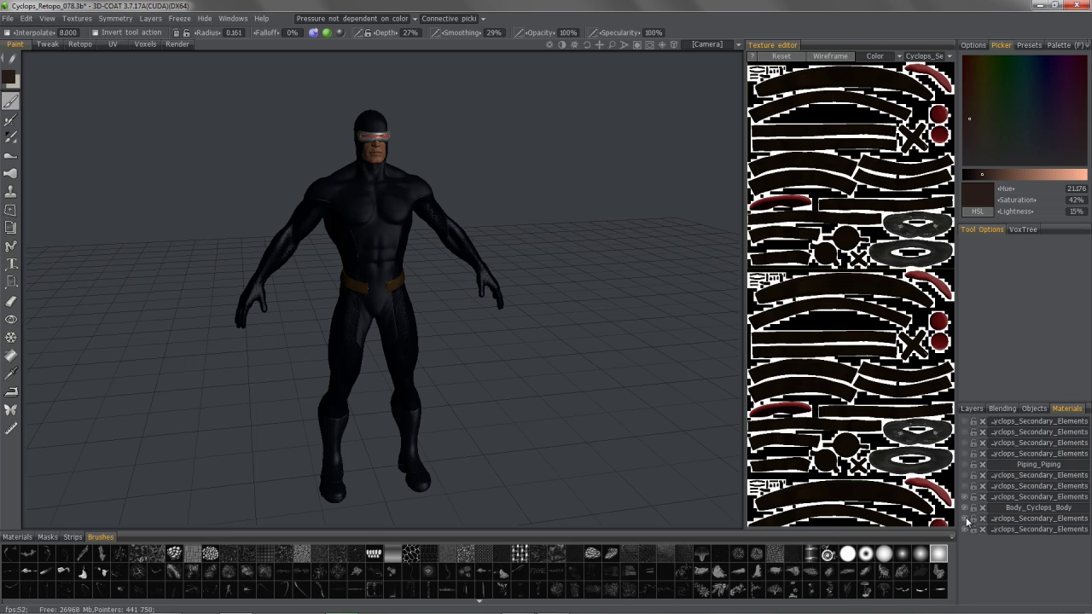
{"action": "left_click", "coordinate": [965, 497]}
{"action": "left_click", "coordinate": [965, 529]}
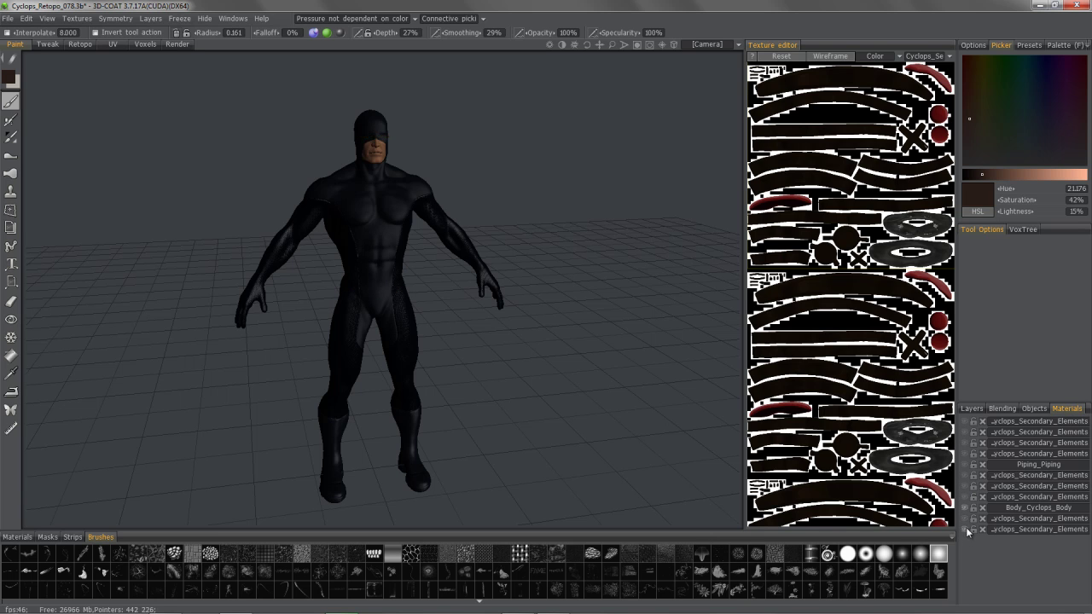
Show the wristband, boot band, piping, belt and visor materials again and view the front.
{"action": "left_click_drag", "start_coordinate": [512, 170], "coordinate": [252, 381]}
{"action": "scroll", "coordinate": [252, 381], "scroll_direction": "down", "scroll_amount": 6}
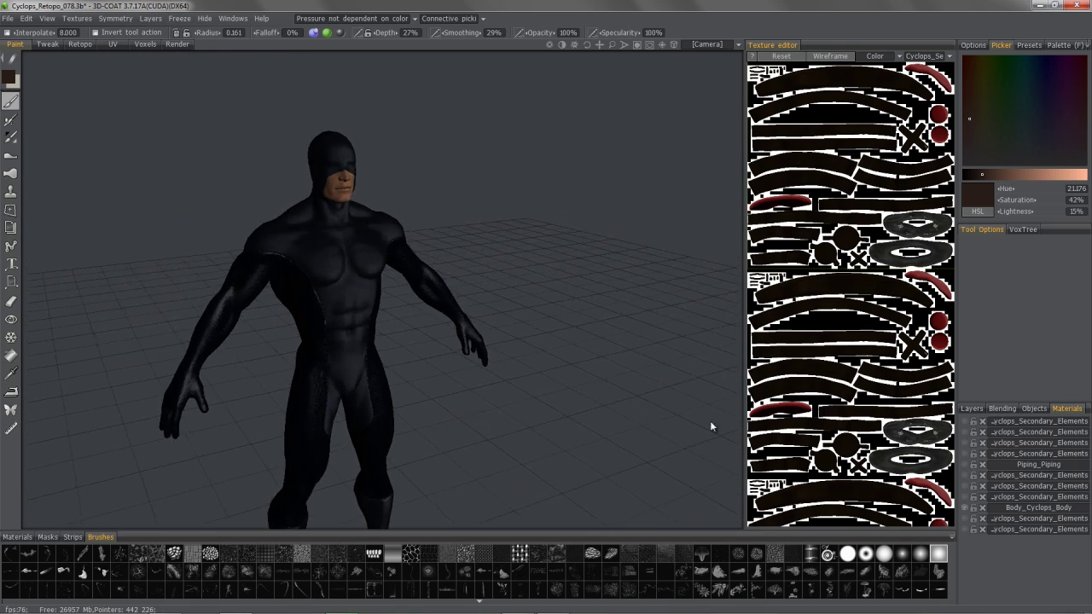
{"action": "left_click", "coordinate": [965, 432]}
{"action": "left_click", "coordinate": [965, 421]}
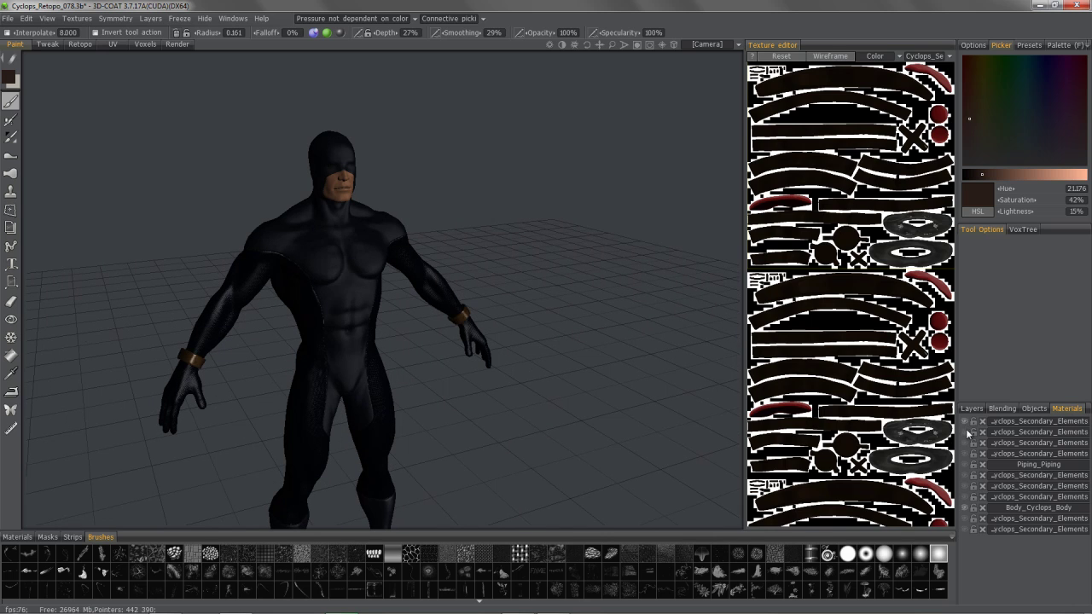
{"action": "left_click", "coordinate": [965, 464]}
{"action": "left_click", "coordinate": [965, 475]}
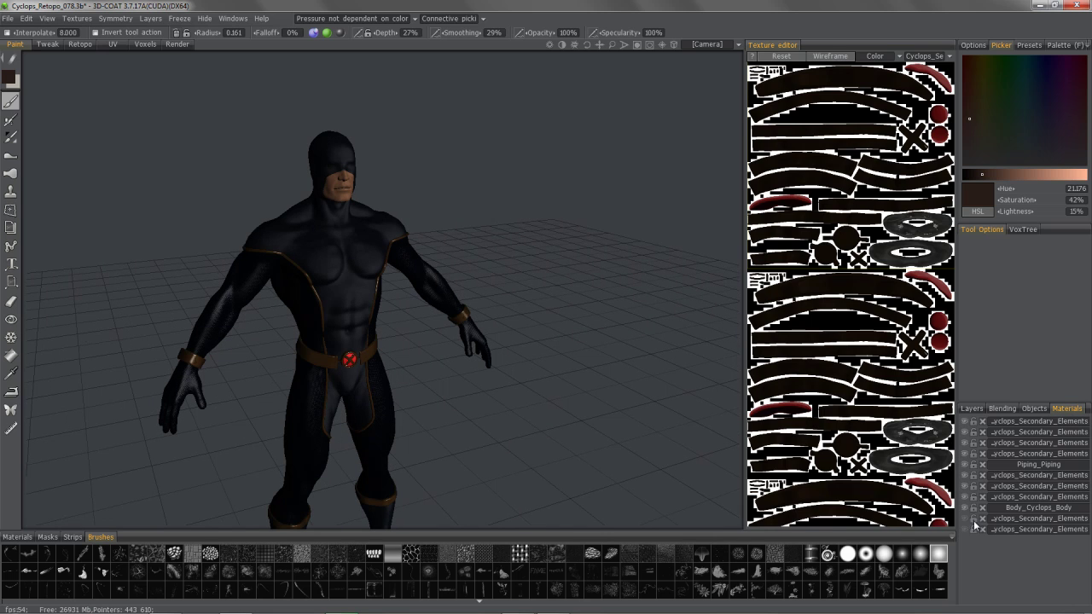
{"action": "left_click", "coordinate": [965, 522]}
{"action": "left_click_drag", "start_coordinate": [183, 256], "coordinate": [160, 287]}
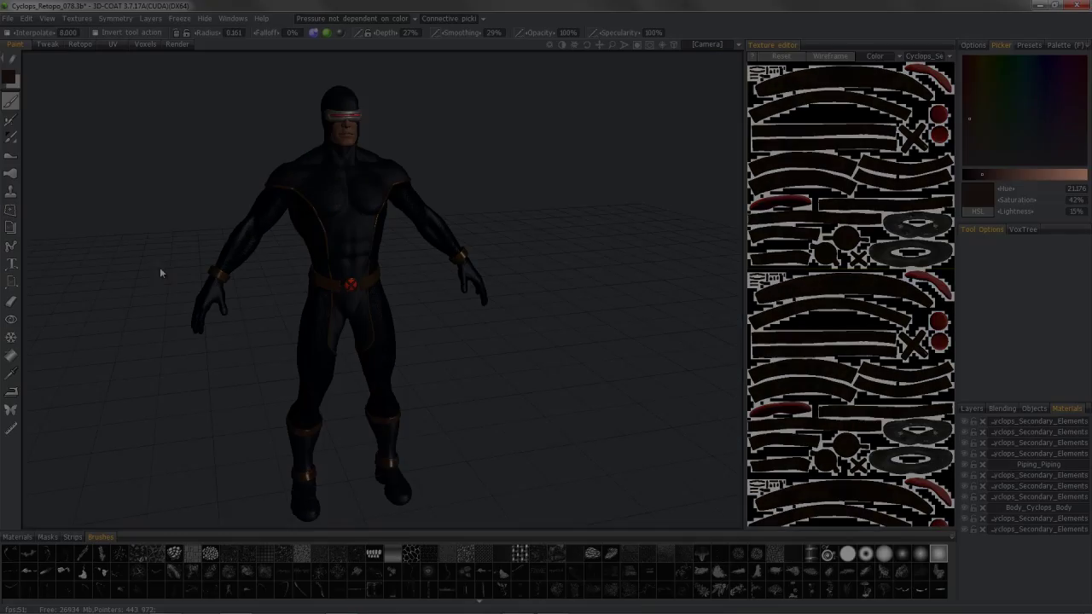